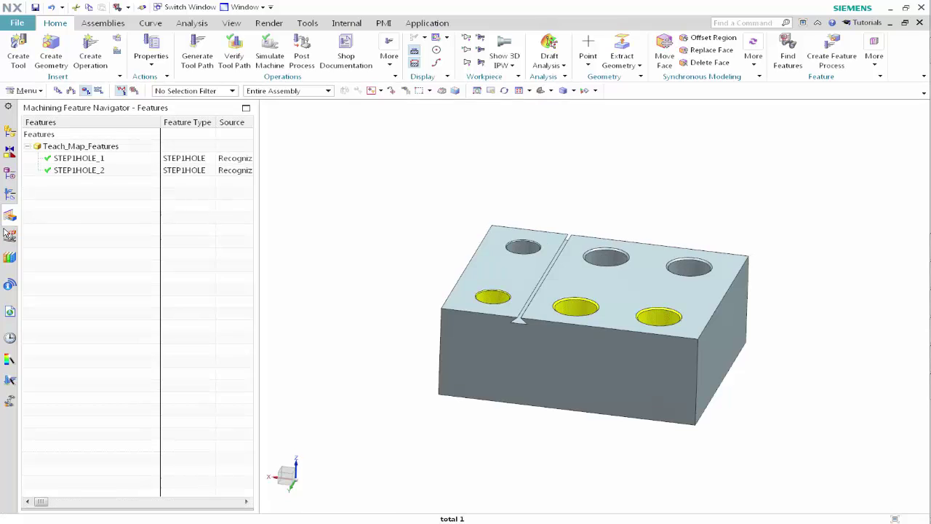
# Find the block's remaining hole features and create a feature group from STANDARD_HOLE_3, keeping the predefined identical attributes
pyautogui.rightClick(53, 221)
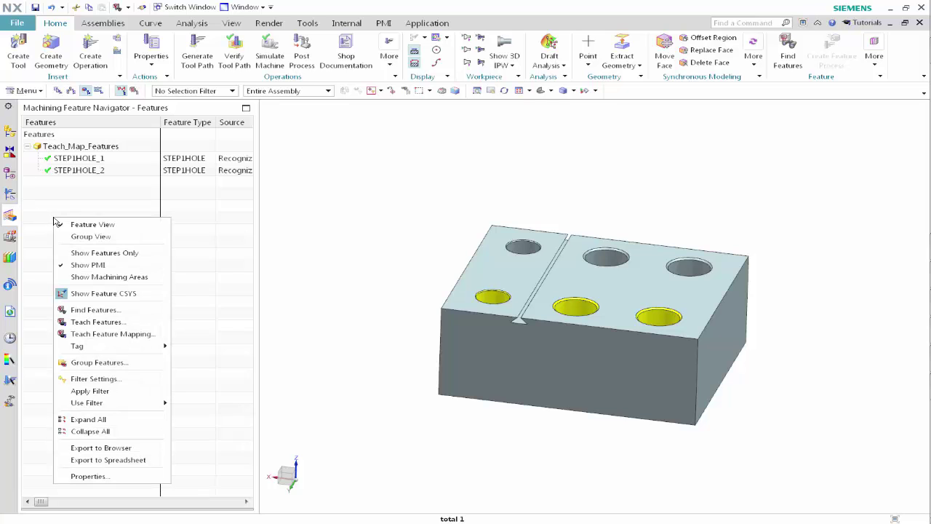
pyautogui.click(92, 312)
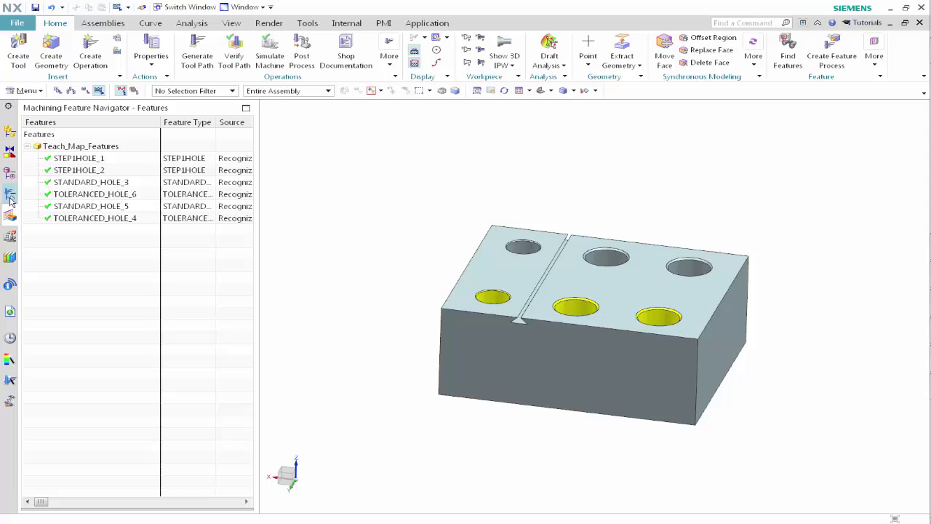
pyautogui.rightClick(66, 183)
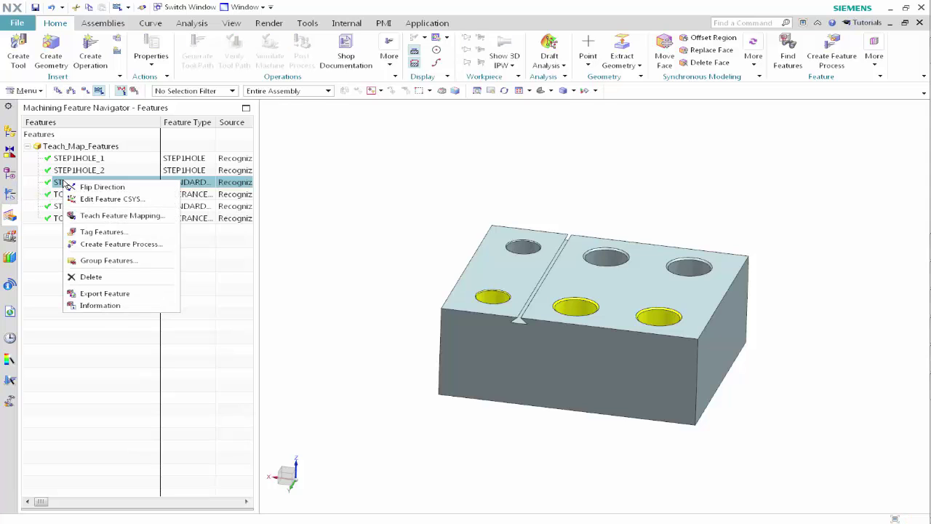
pyautogui.click(99, 260)
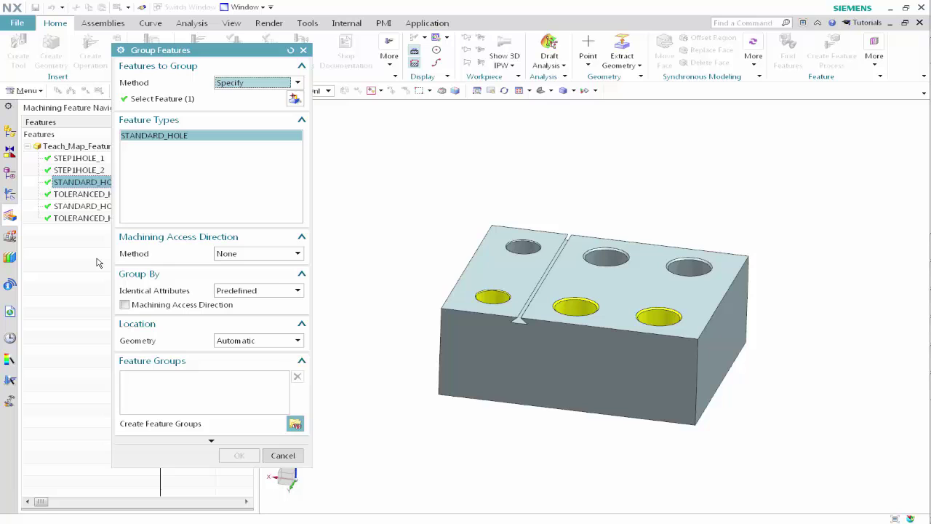
pyautogui.click(295, 423)
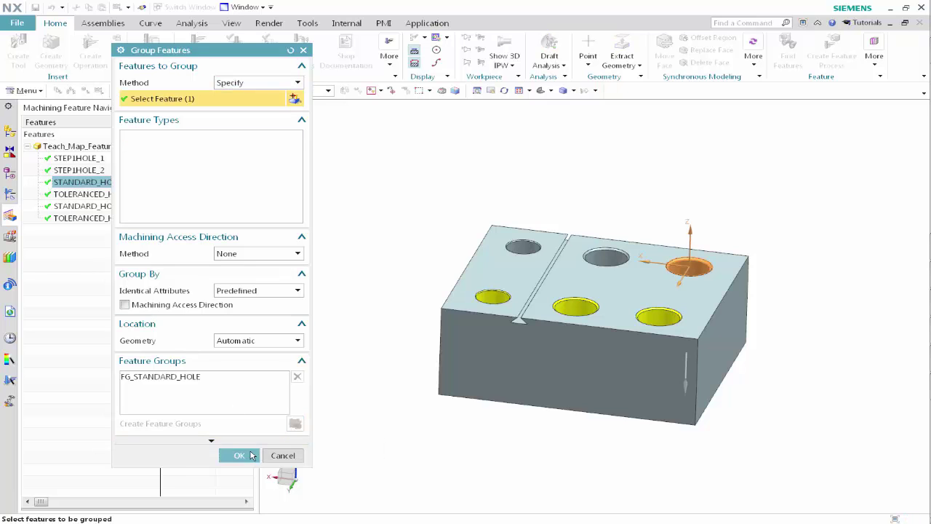
pyautogui.click(251, 455)
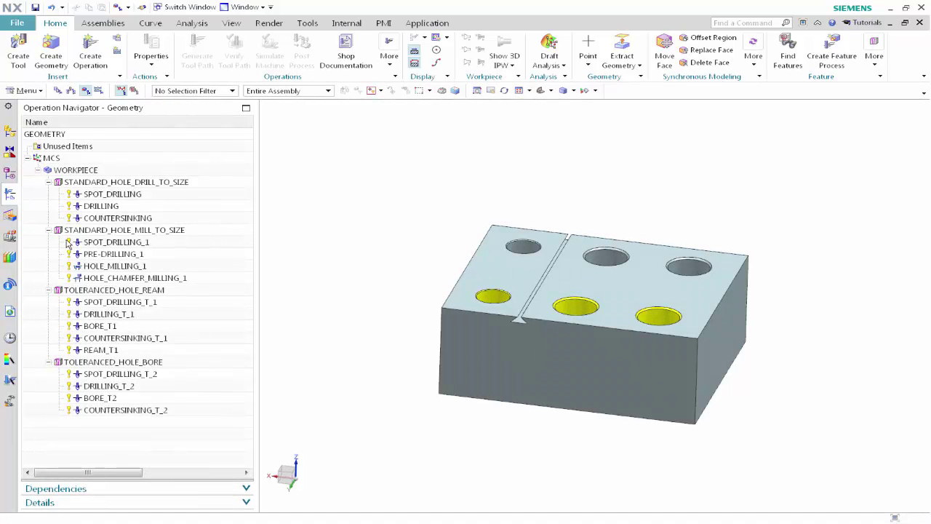
# Start Teach Operation Sets for the STANDARD_HOLE_DRILL_TO_SIZE and STANDARD_HOLE_MILL_TO_SIZE groups together
pyautogui.click(84, 188)
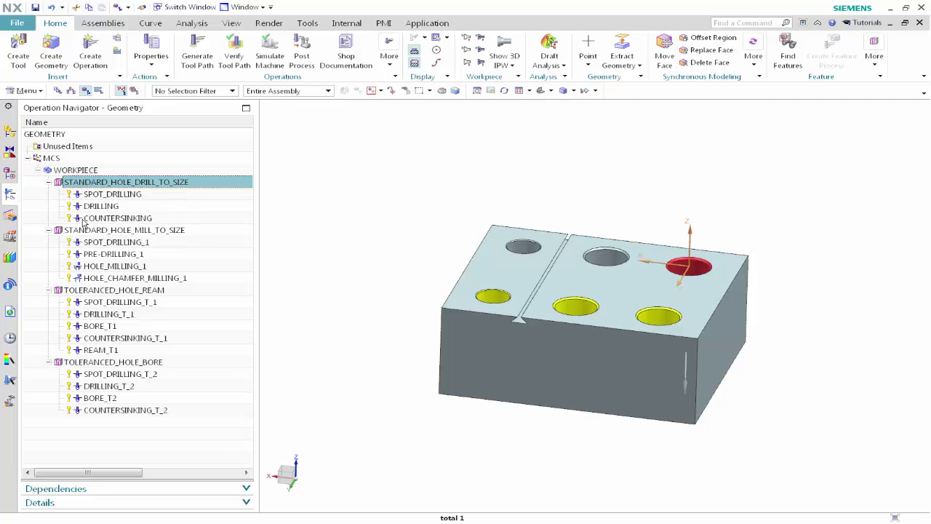
pyautogui.keyDown('ctrl'); pyautogui.click(82, 231); pyautogui.keyUp('ctrl')
pyautogui.rightClick(82, 231)
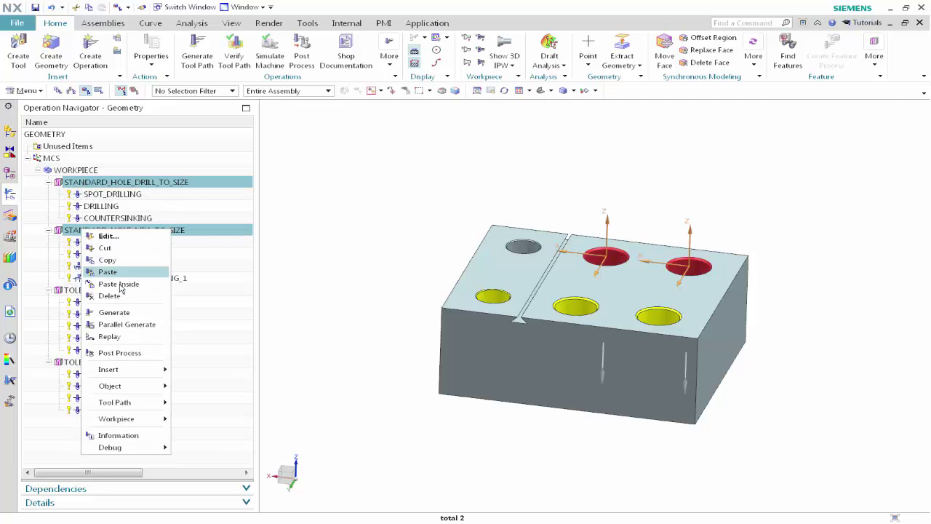
pyautogui.moveTo(152, 391)
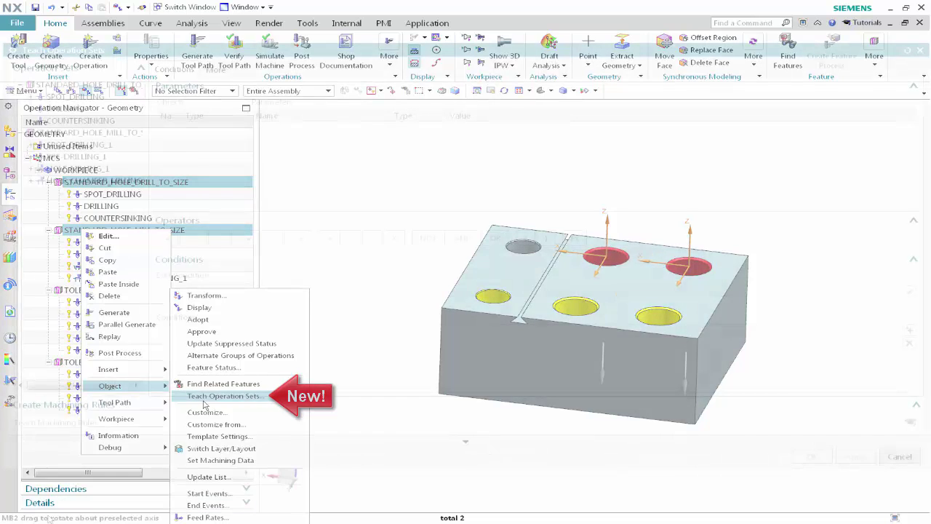
pyautogui.click(204, 400)
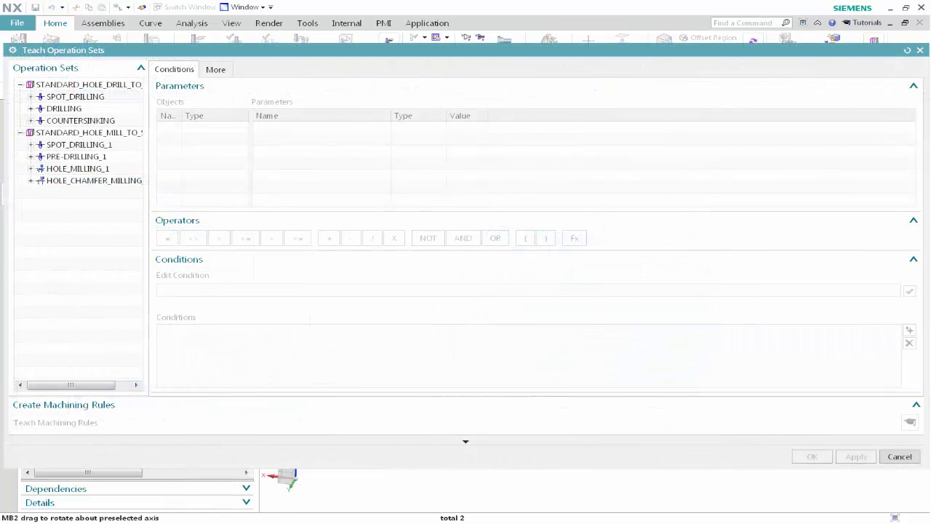
# Set the feature group priority of the STANDARD_HOLE_DRILL_TO_SIZE operation set to 100
pyautogui.click(66, 88)
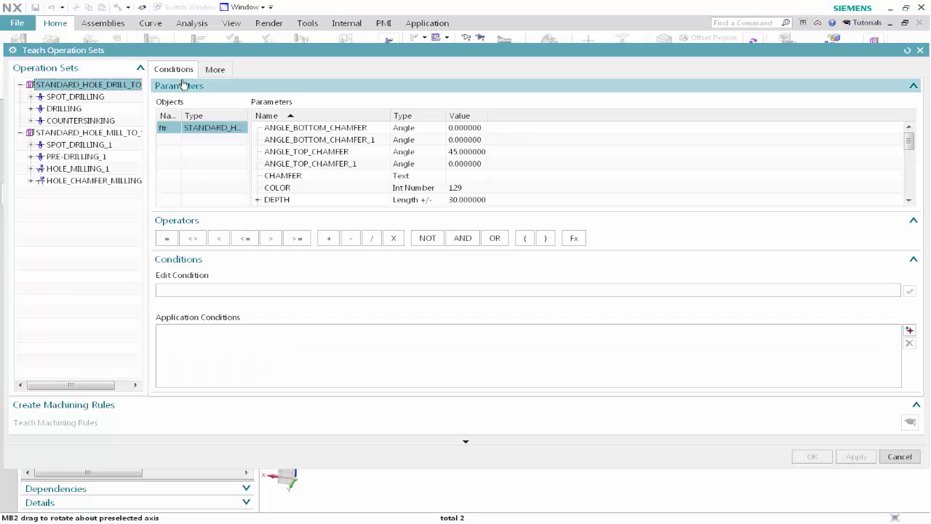
pyautogui.click(211, 69)
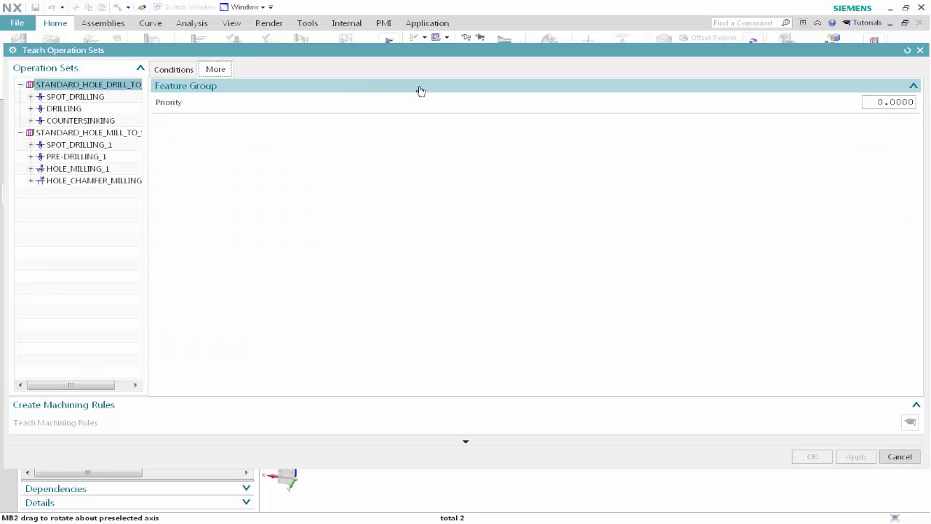
pyautogui.doubleClick(868, 102)
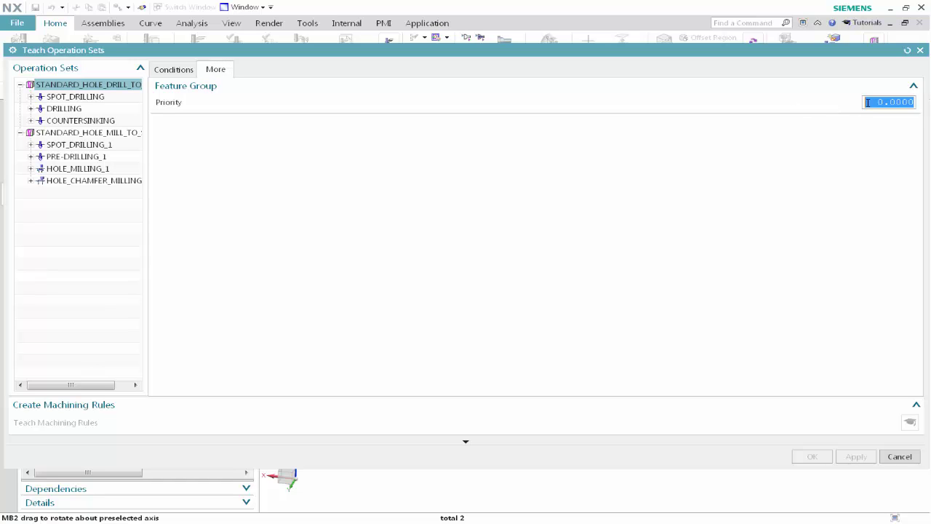
pyautogui.write('100')
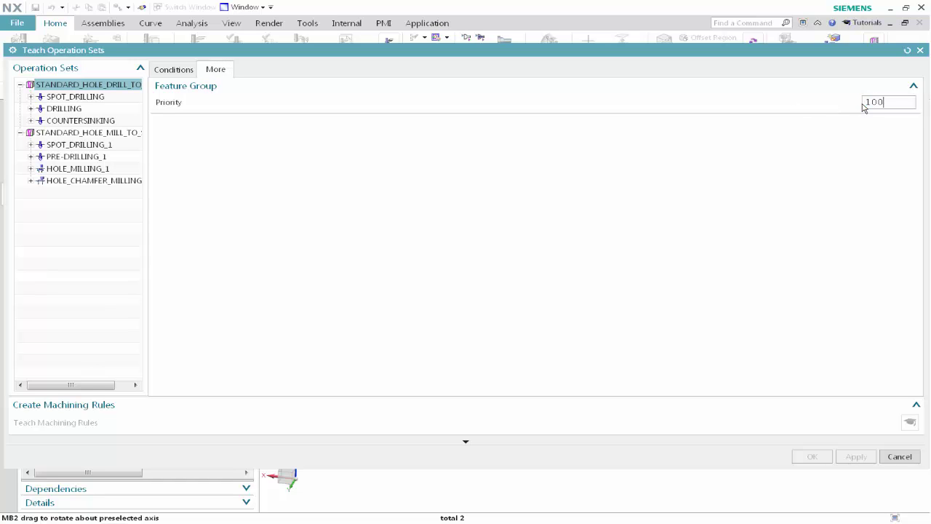
pyautogui.press('Return')
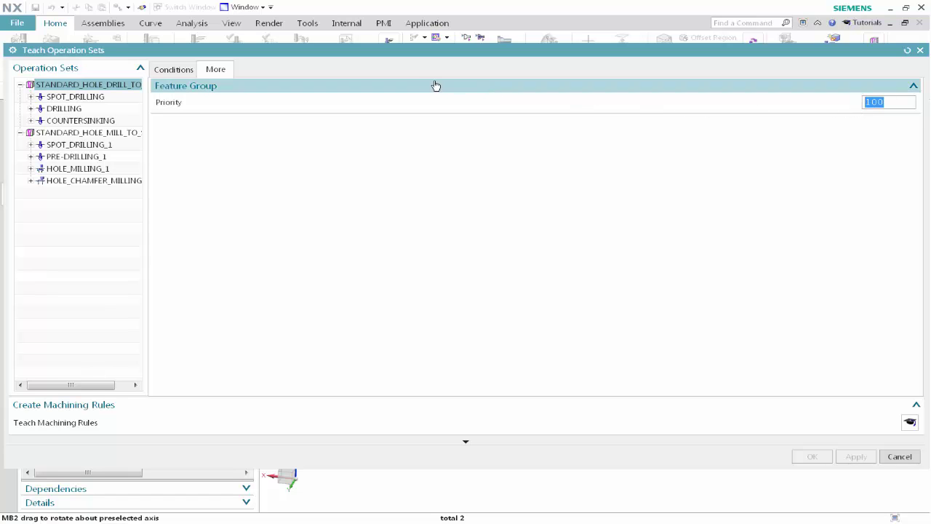
# Add the application condition ftr.DEPTH/ftr.DIAMETER_1<6 to the drill-to-size operation set and teach the machining rules
pyautogui.click(171, 73)
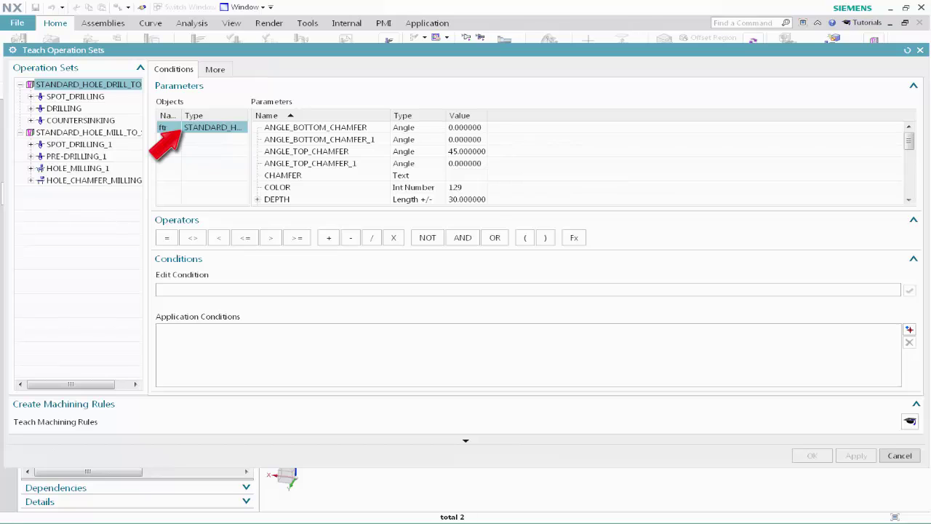
pyautogui.doubleClick(277, 199)
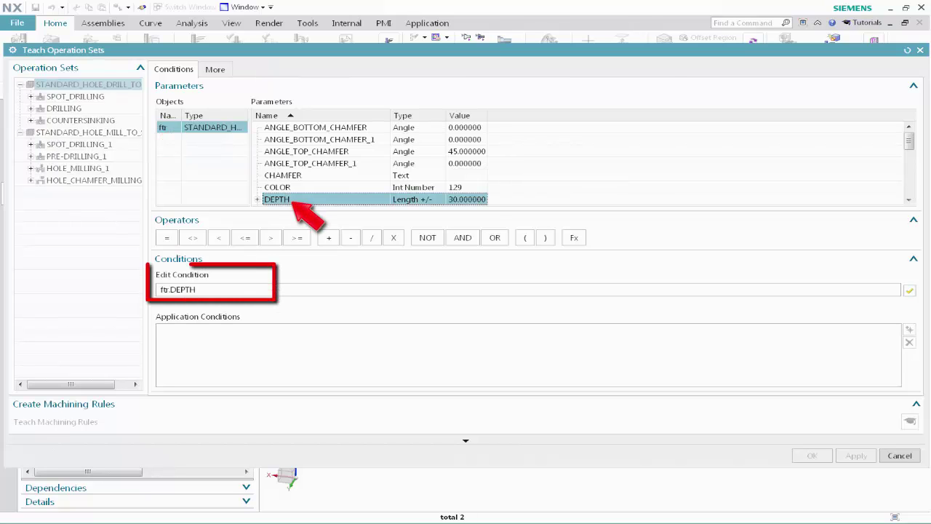
pyautogui.click(372, 237)
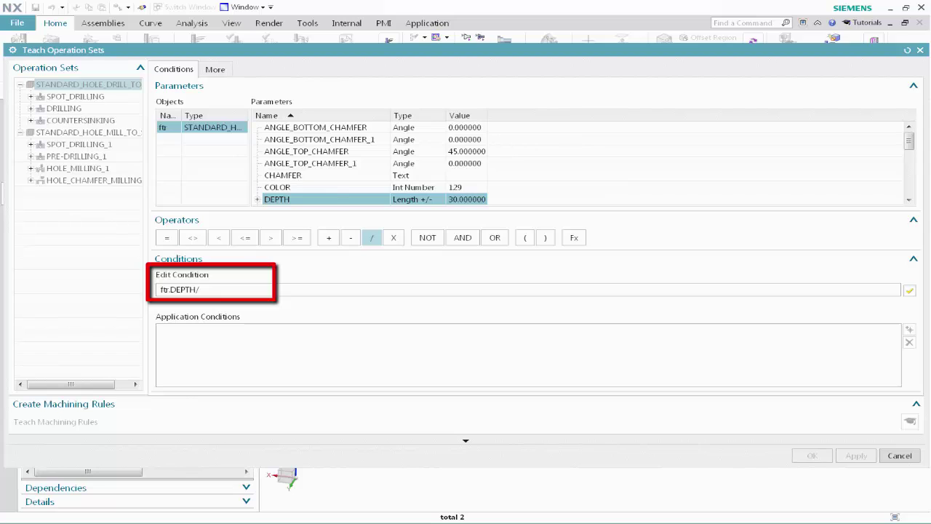
pyautogui.doubleClick(321, 165)
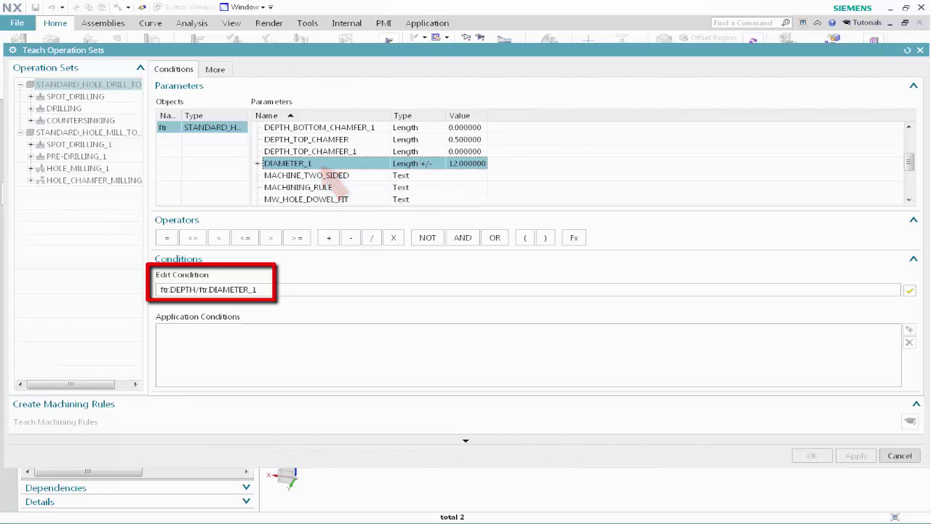
pyautogui.click(218, 237)
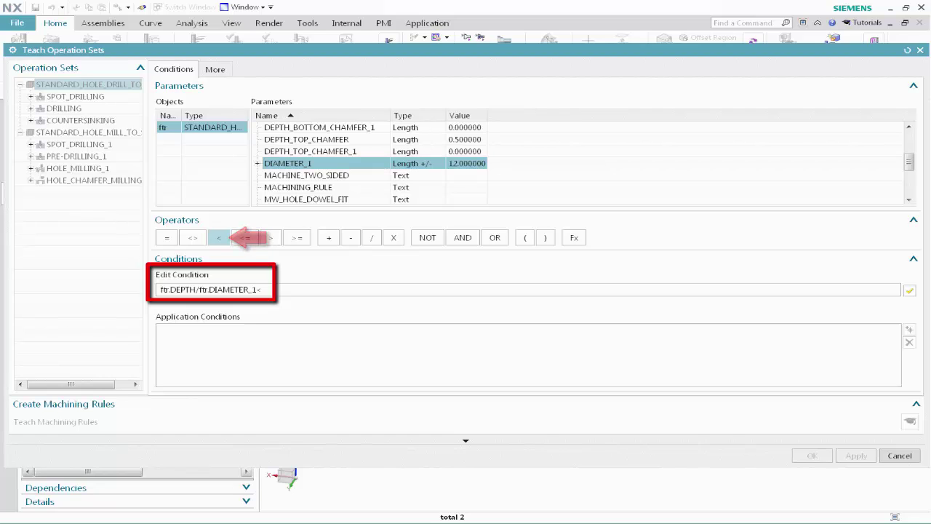
pyautogui.write('6')
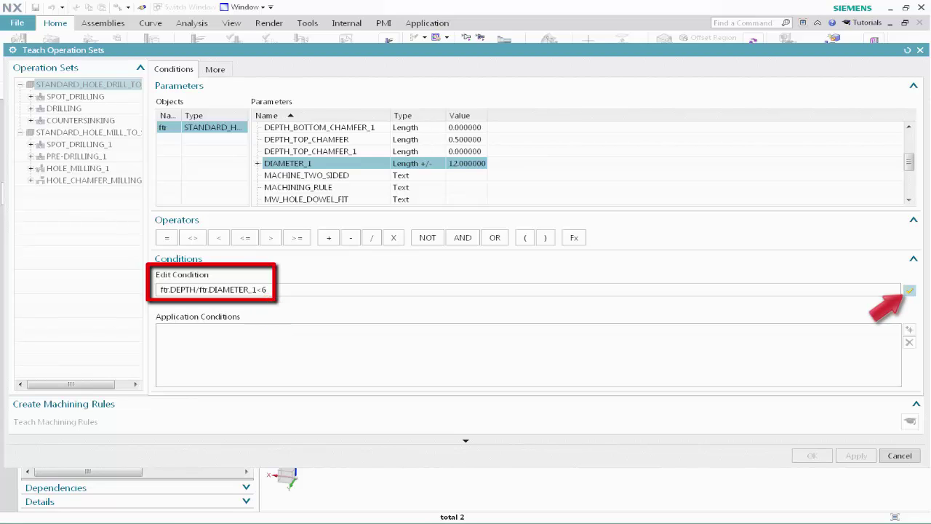
pyautogui.click(909, 290)
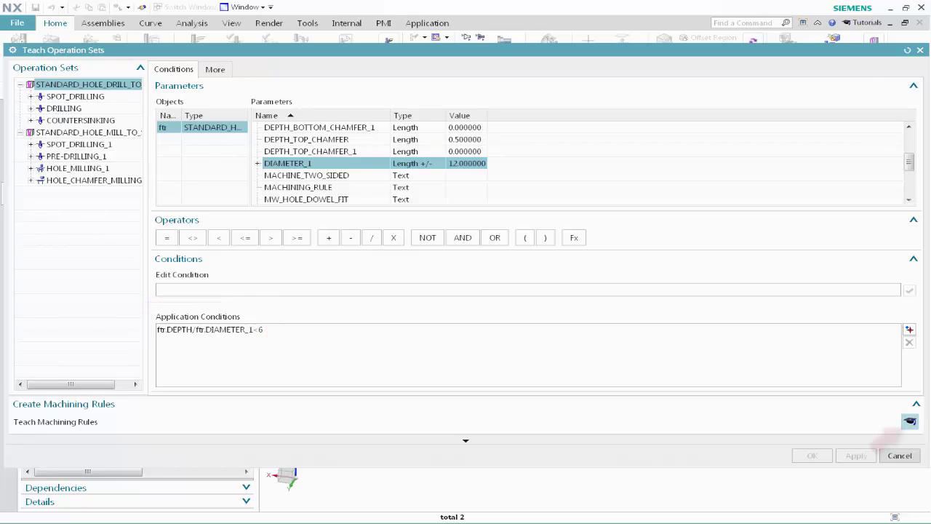
pyautogui.click(910, 422)
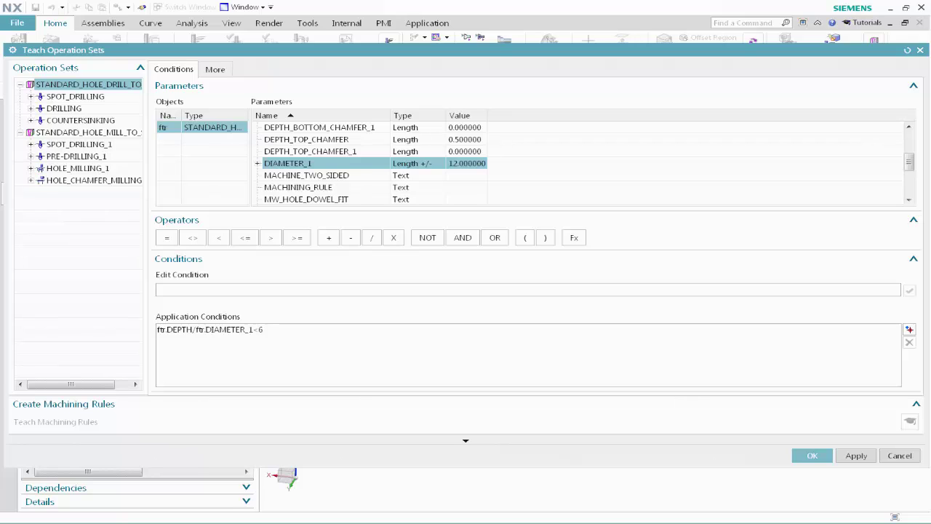
# Add the operation condition tool.Diameter=ftr.DIAMETER_1 to the DRILLING operation of the drill-to-size set
pyautogui.click(86, 109)
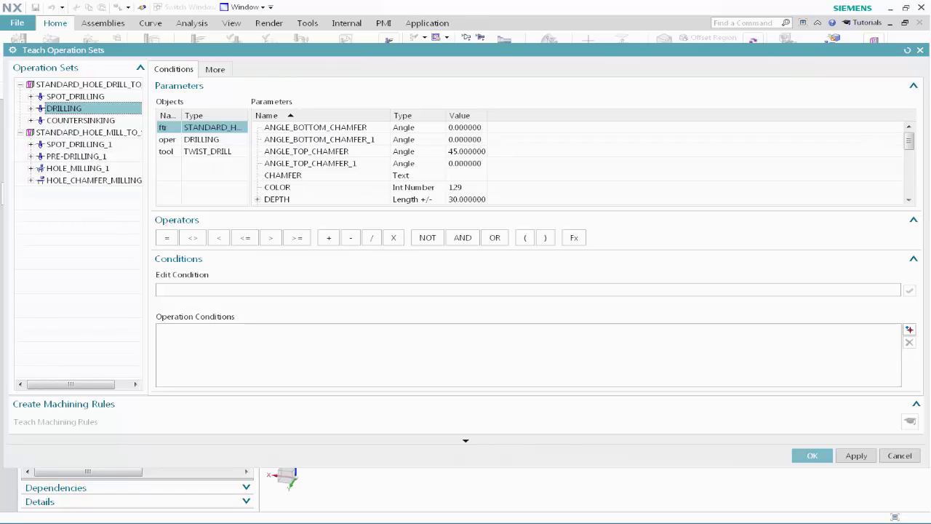
pyautogui.click(176, 153)
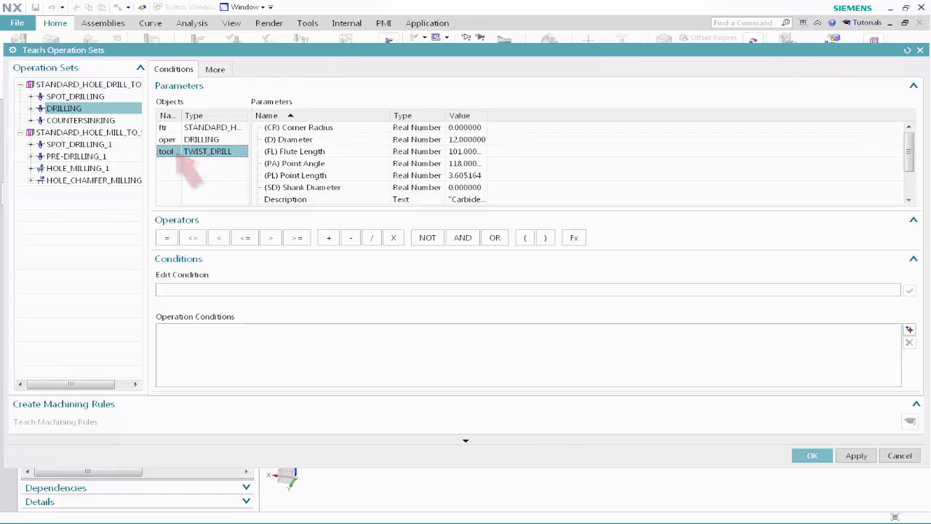
pyautogui.doubleClick(319, 140)
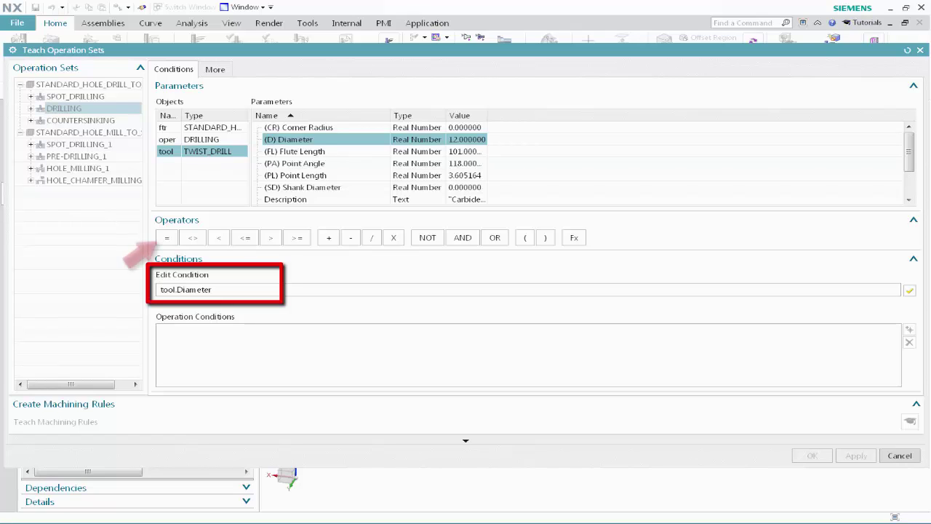
pyautogui.click(166, 237)
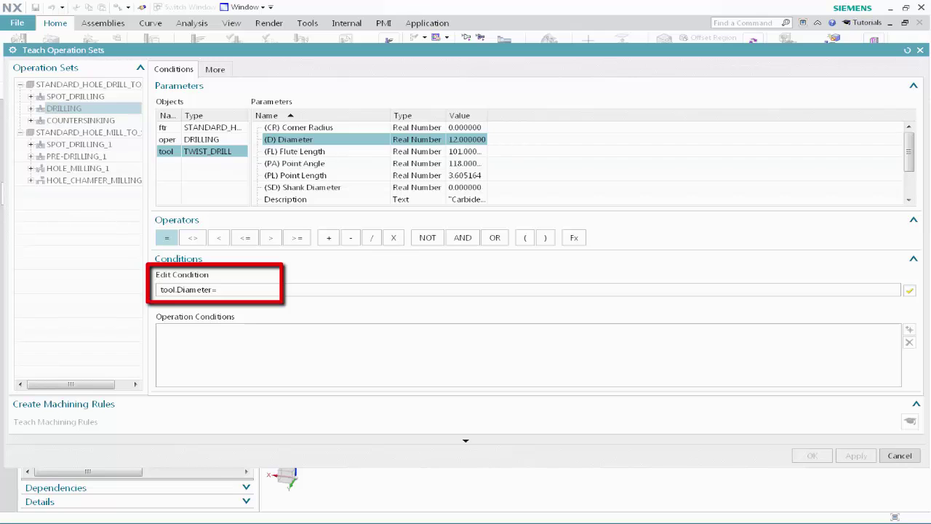
pyautogui.click(236, 129)
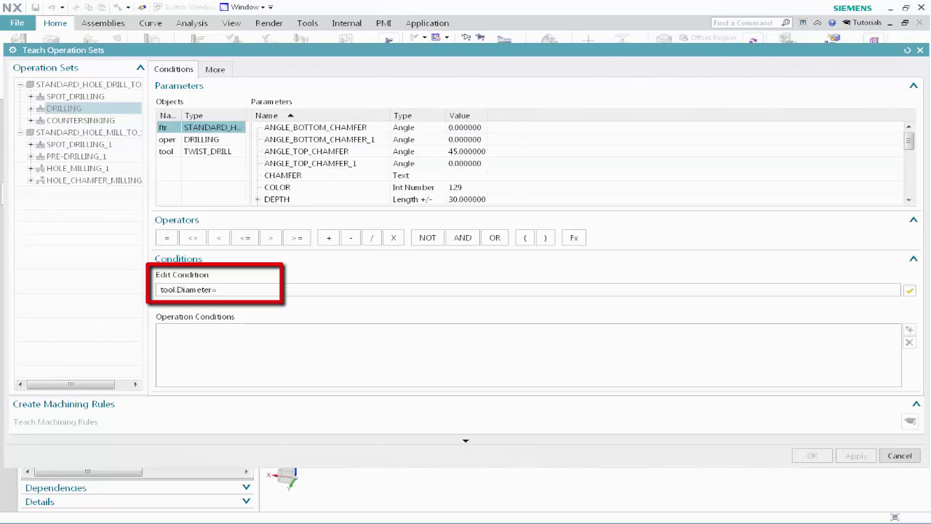
pyautogui.doubleClick(319, 152)
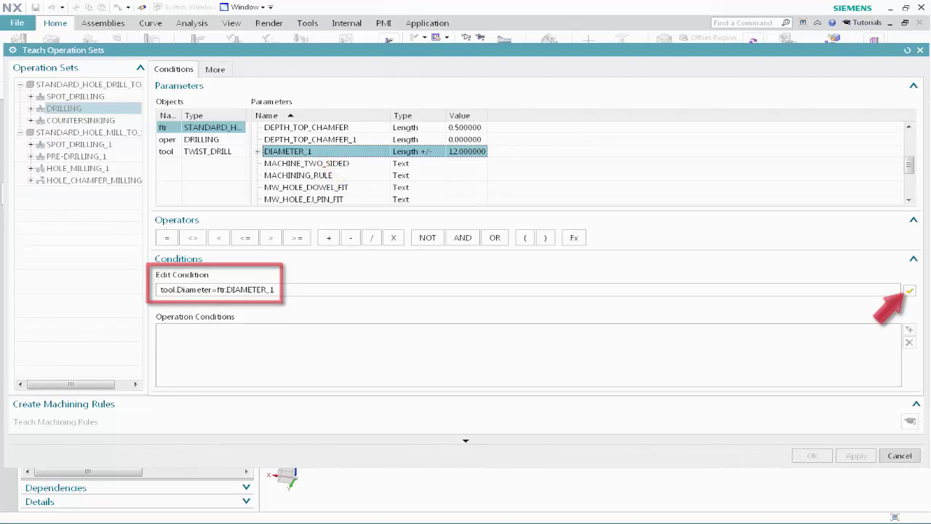
pyautogui.click(909, 290)
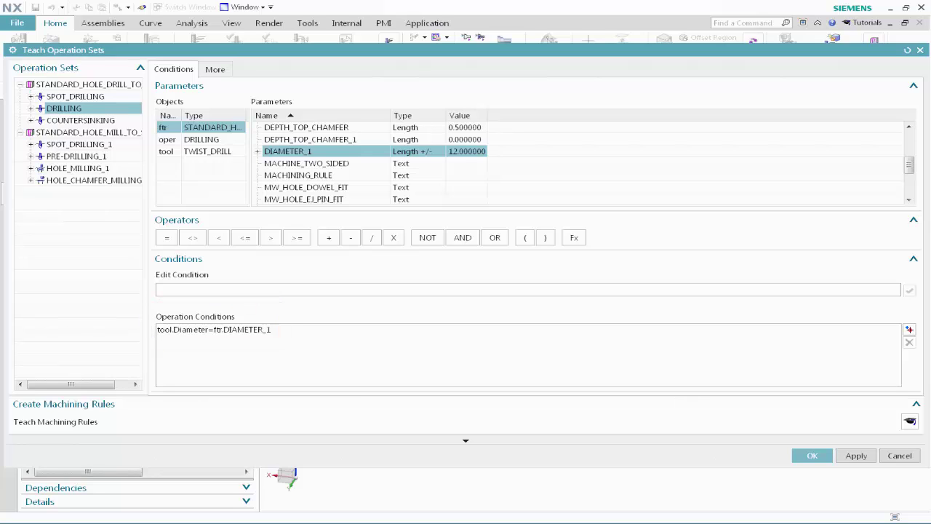
# Add the operation condition tool.FluteLength>ftr.DEPTH to the DRILLING operation and teach its machining rules
pyautogui.click(176, 152)
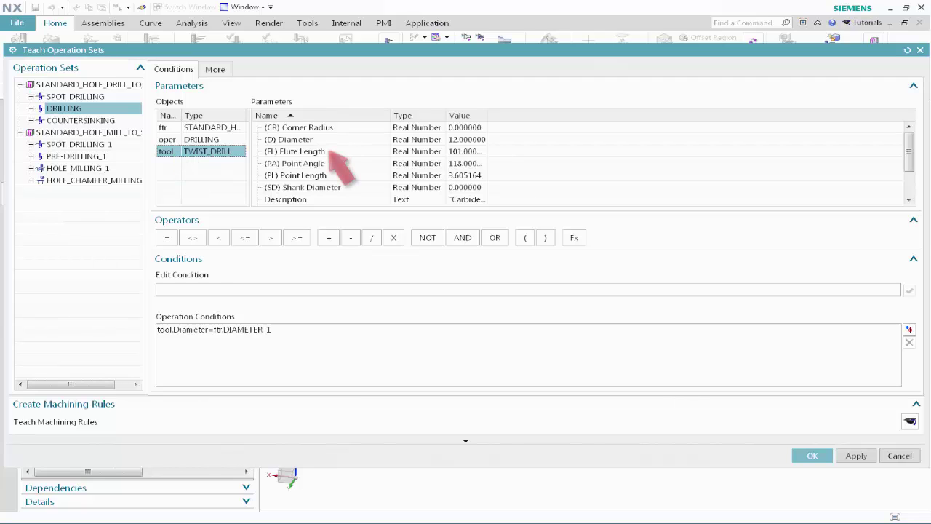
pyautogui.doubleClick(329, 152)
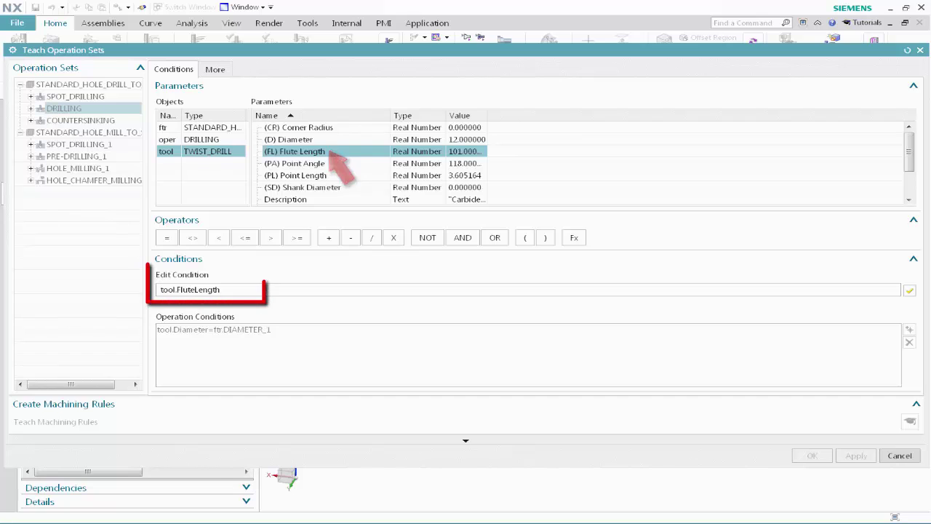
pyautogui.click(270, 238)
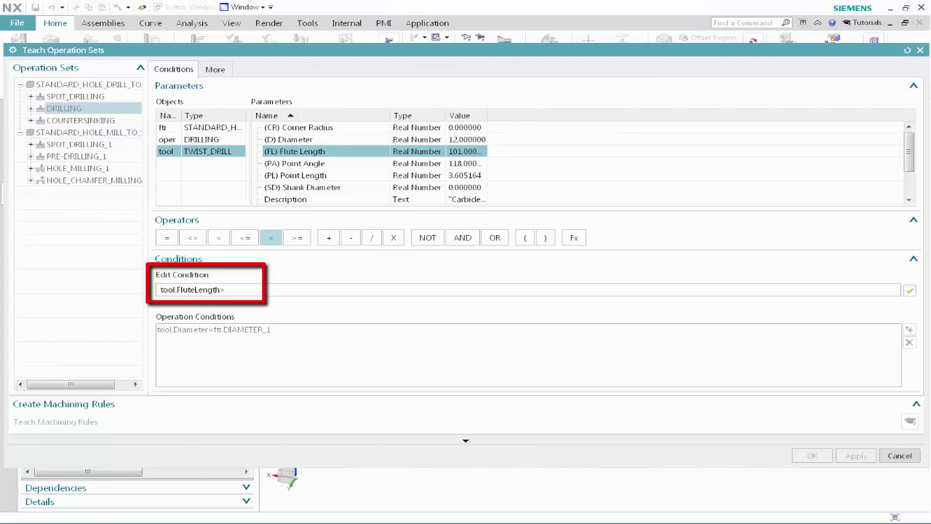
pyautogui.click(234, 129)
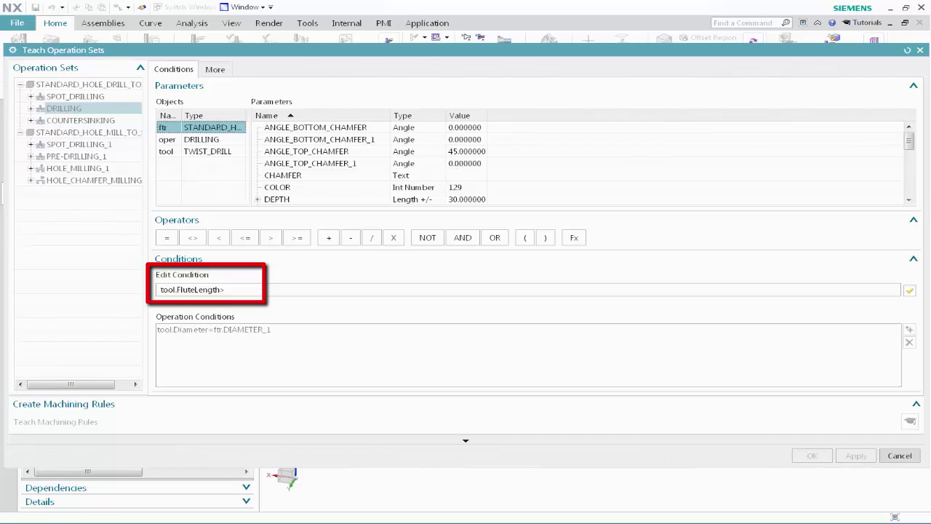
pyautogui.doubleClick(292, 200)
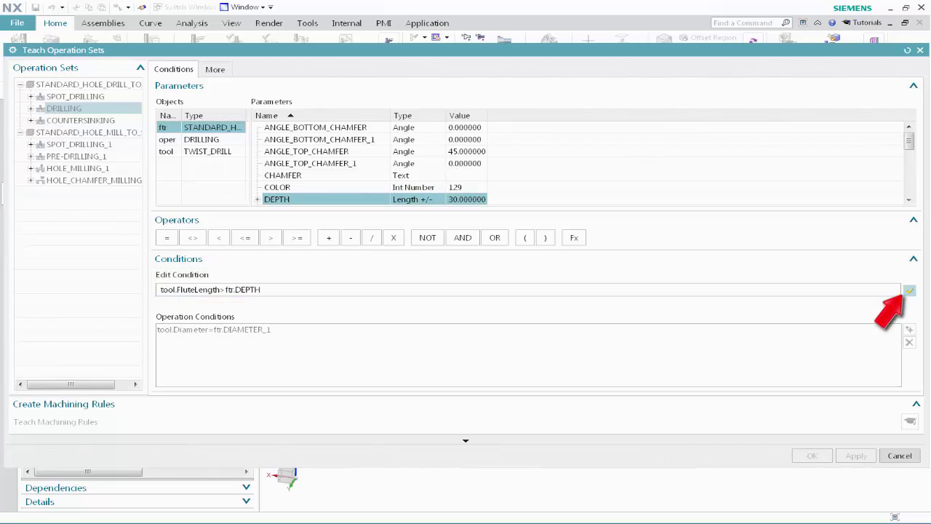
pyautogui.click(910, 291)
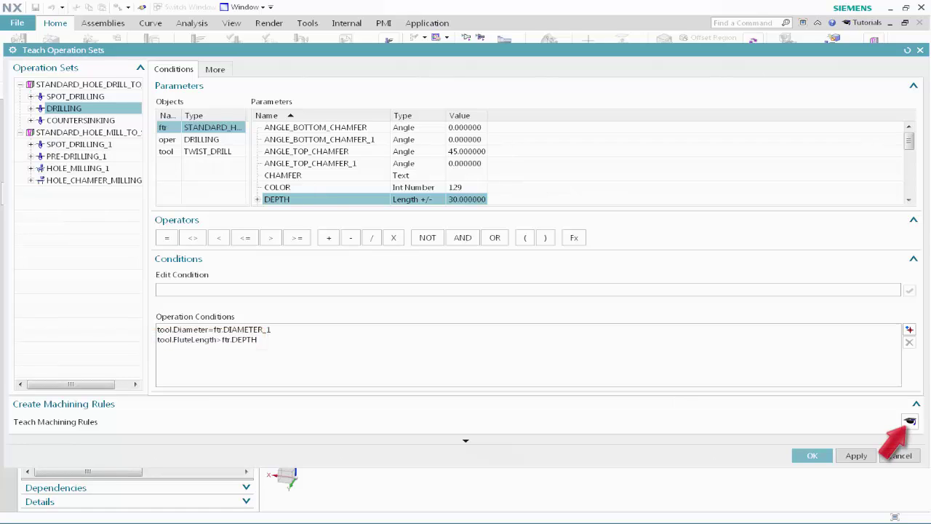
pyautogui.click(910, 421)
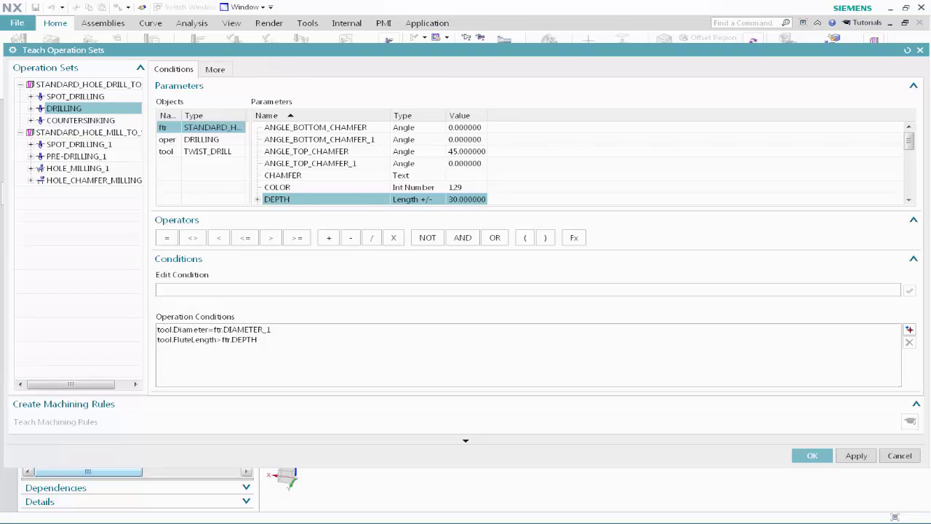
# Add the operation condition tool.TipDiameter<ftr.DIAMETER_1 to the COUNTERSINKING operation of the drill-to-size set
pyautogui.click(121, 121)
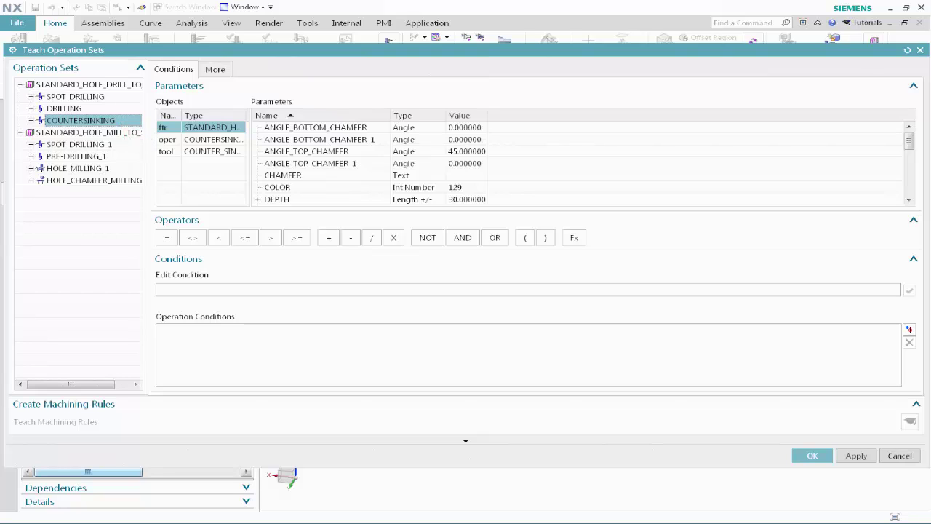
pyautogui.click(177, 152)
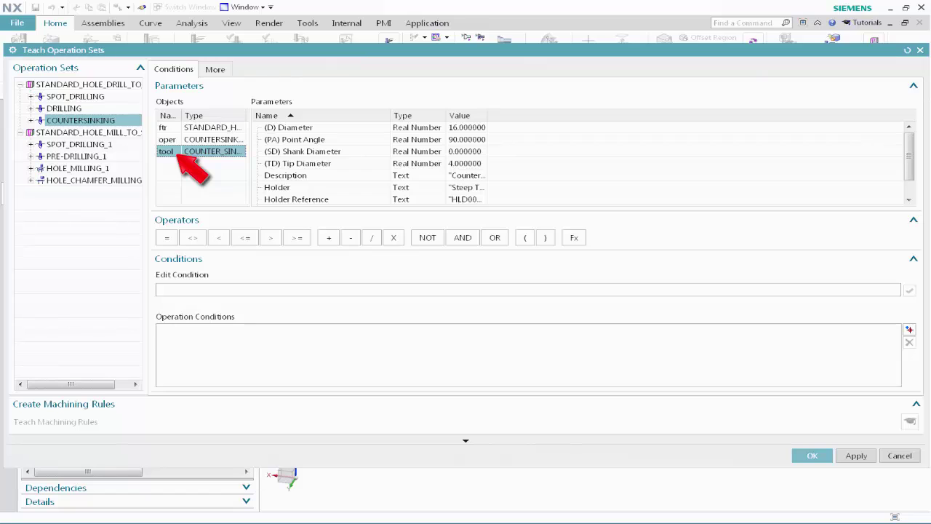
pyautogui.doubleClick(337, 163)
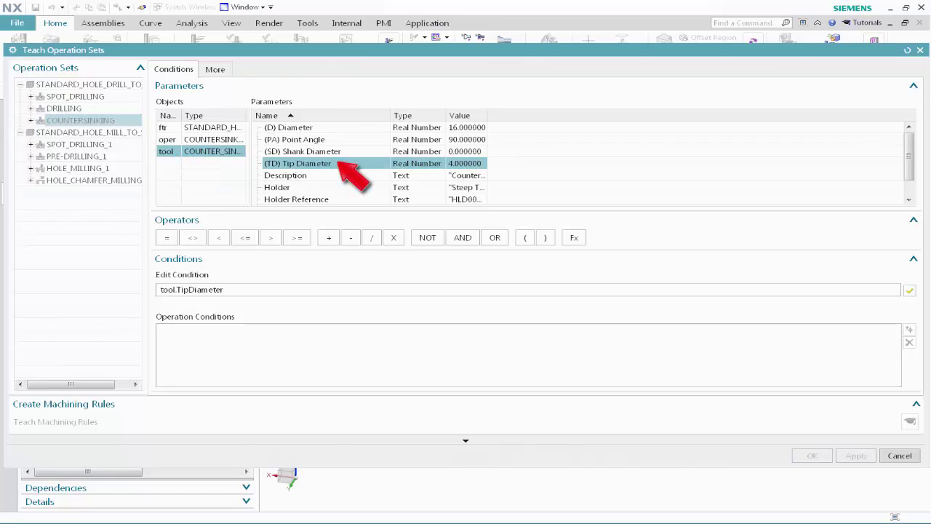
pyautogui.click(219, 237)
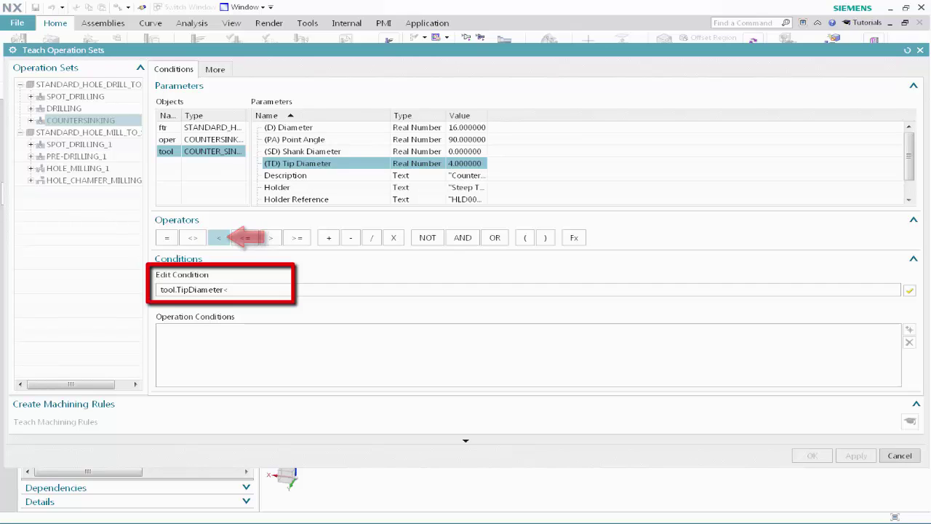
pyautogui.click(234, 128)
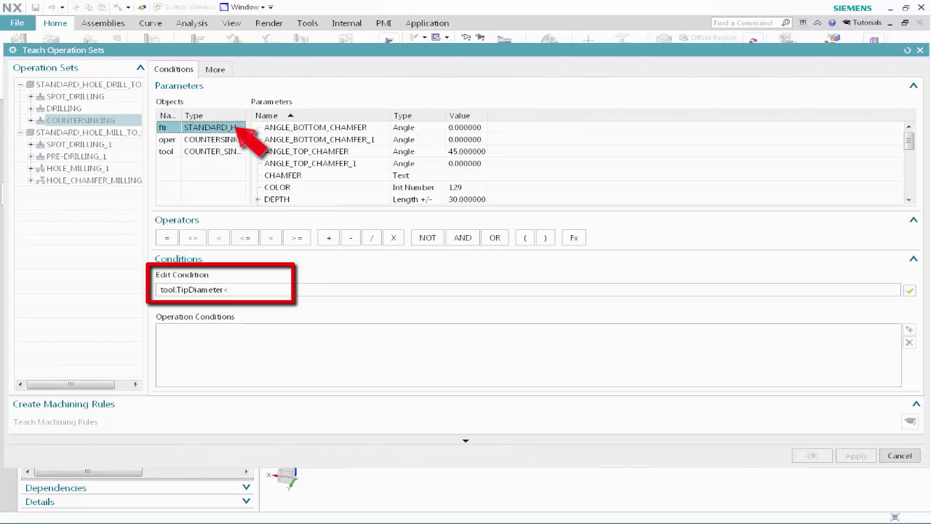
pyautogui.doubleClick(287, 163)
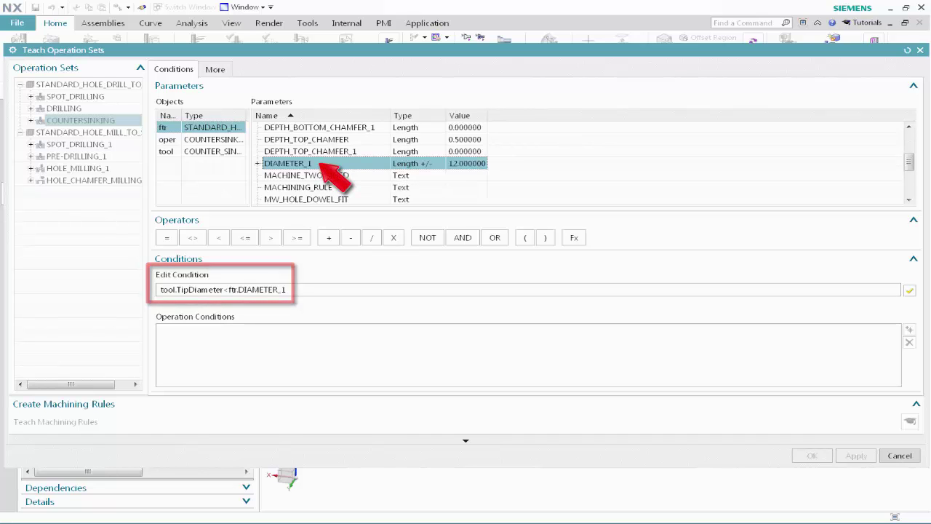
pyautogui.click(909, 290)
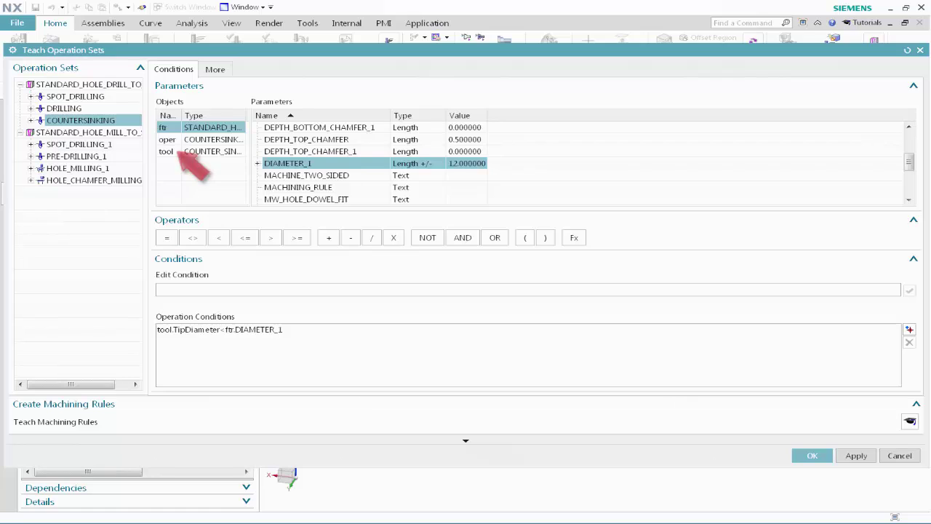
# Add the operation condition tool.Diameter<2*ftr.DIAMETER_1 to the COUNTERSINKING operation and teach its machining rules
pyautogui.click(167, 151)
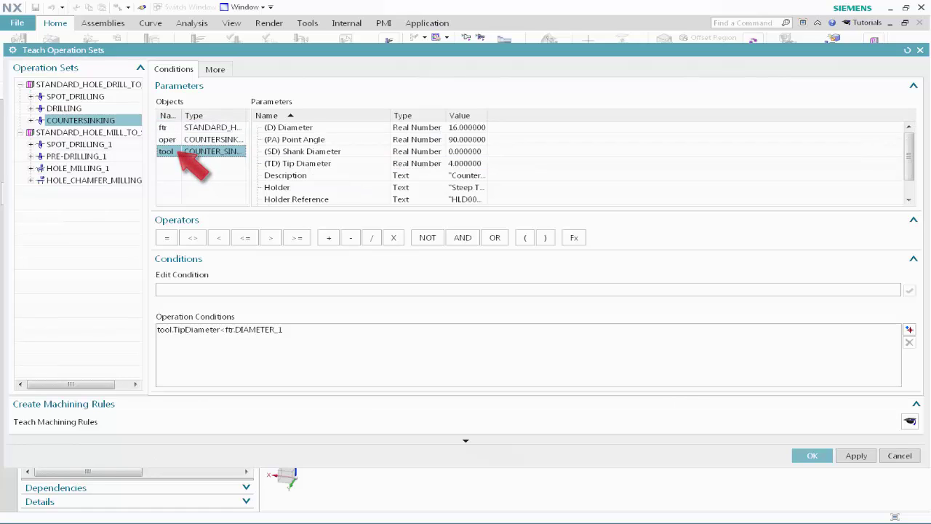
pyautogui.doubleClick(318, 127)
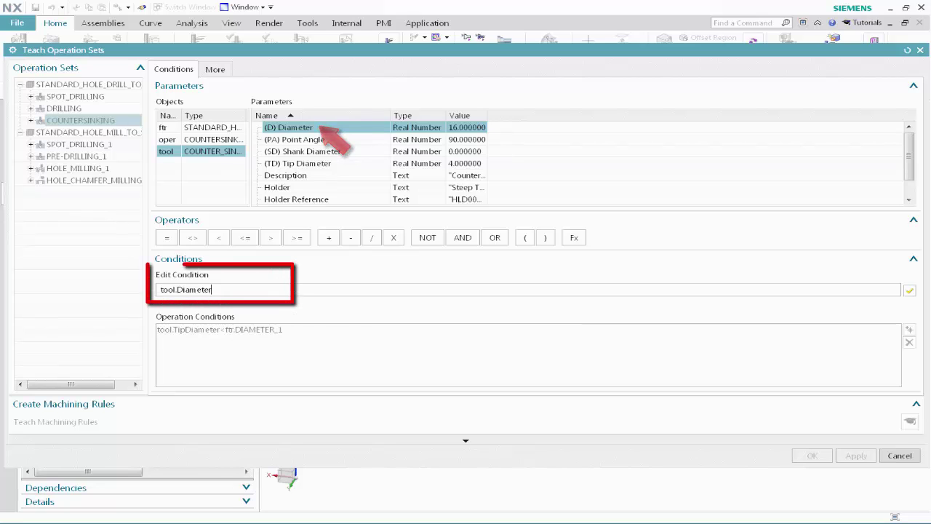
pyautogui.click(219, 238)
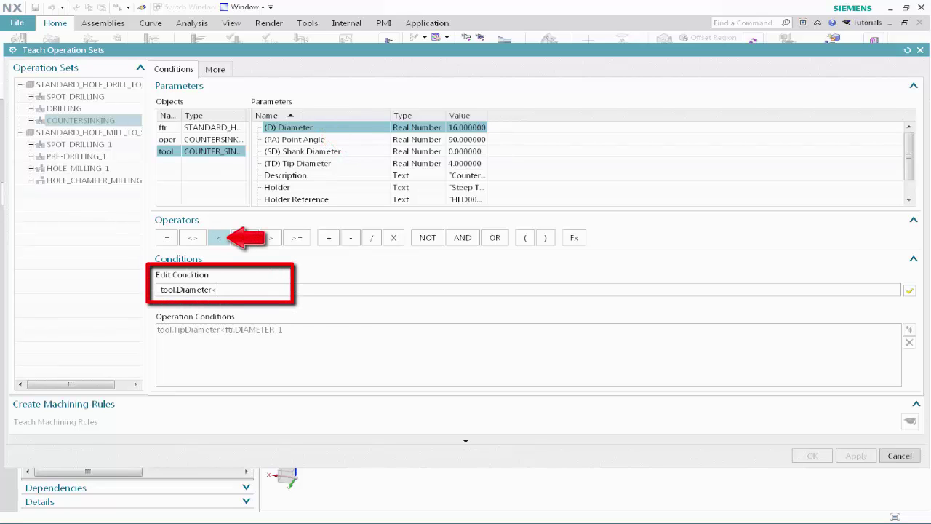
pyautogui.write('2')
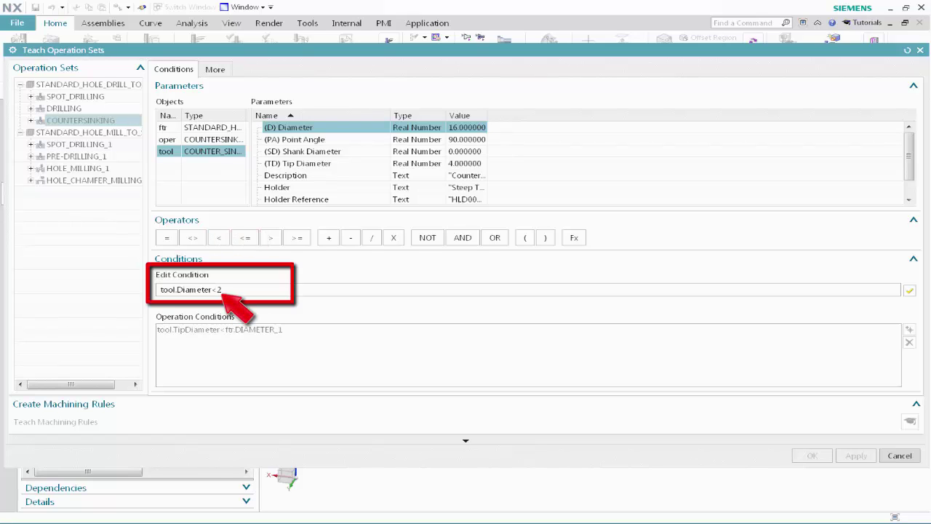
pyautogui.click(393, 237)
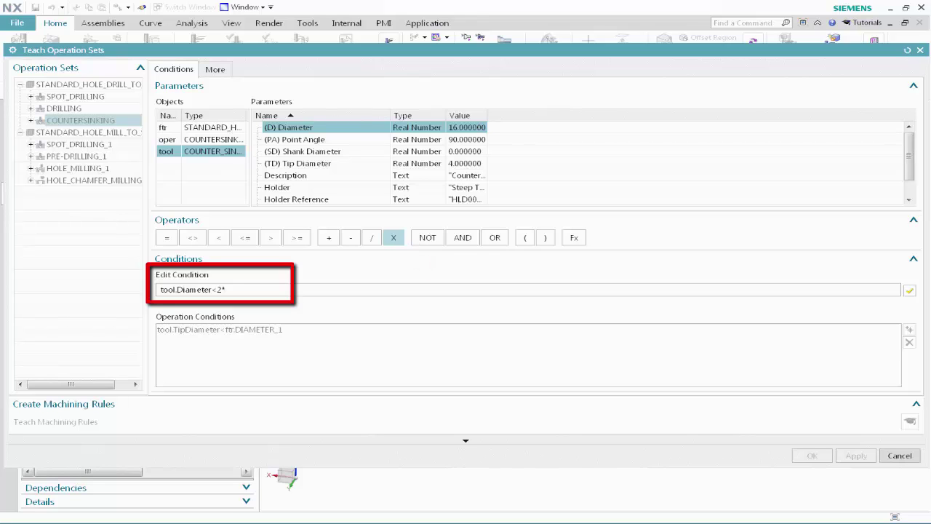
pyautogui.click(231, 128)
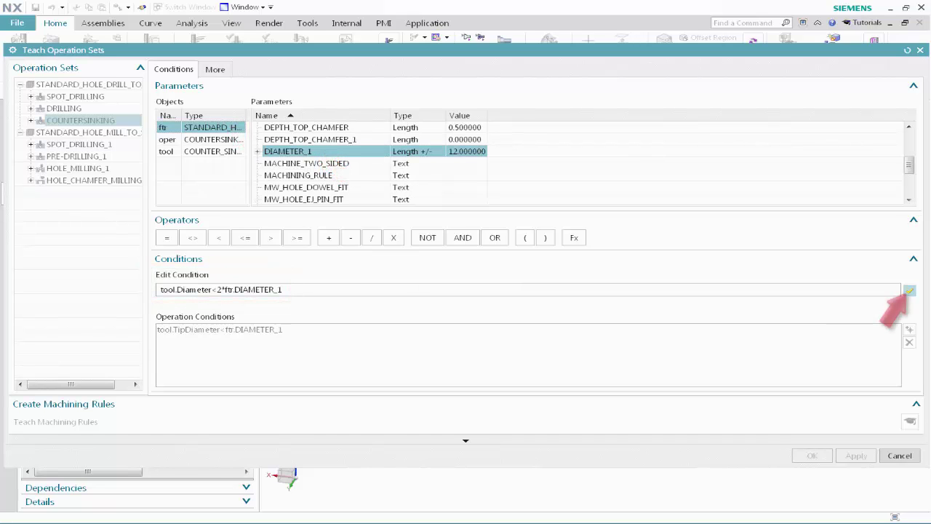
pyautogui.click(910, 290)
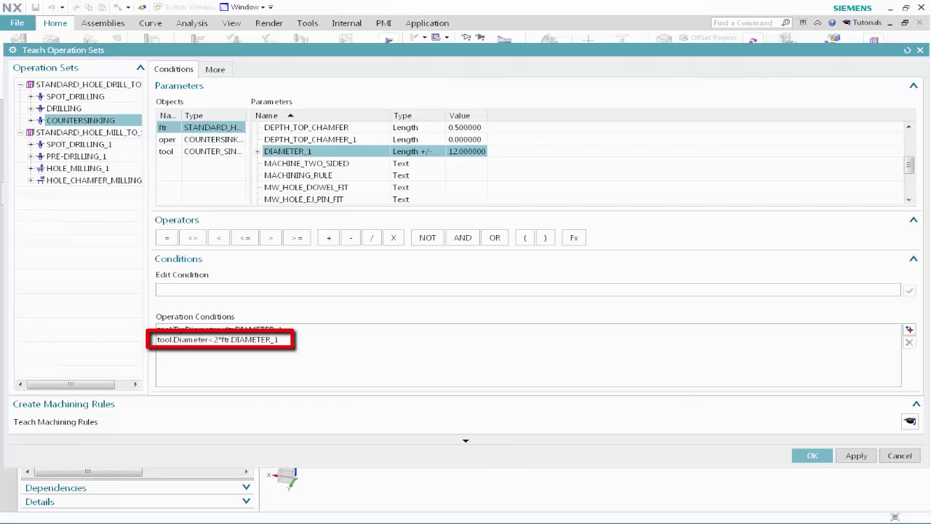
pyautogui.click(909, 421)
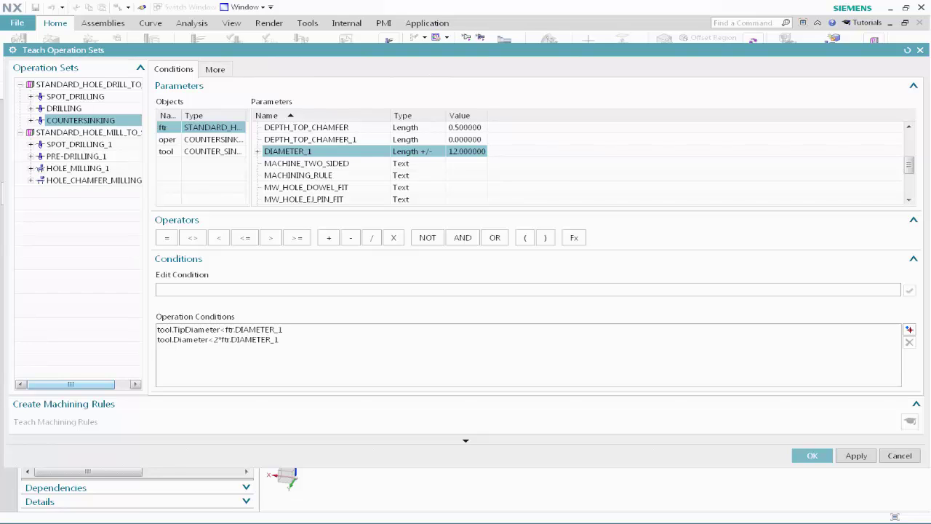
# Add the application condition ftr.DEPTH/ftr.DIAMETER_1<6 to the STANDARD_HOLE_MILL_TO_SIZE operation set and teach its machining rules
pyautogui.click(128, 132)
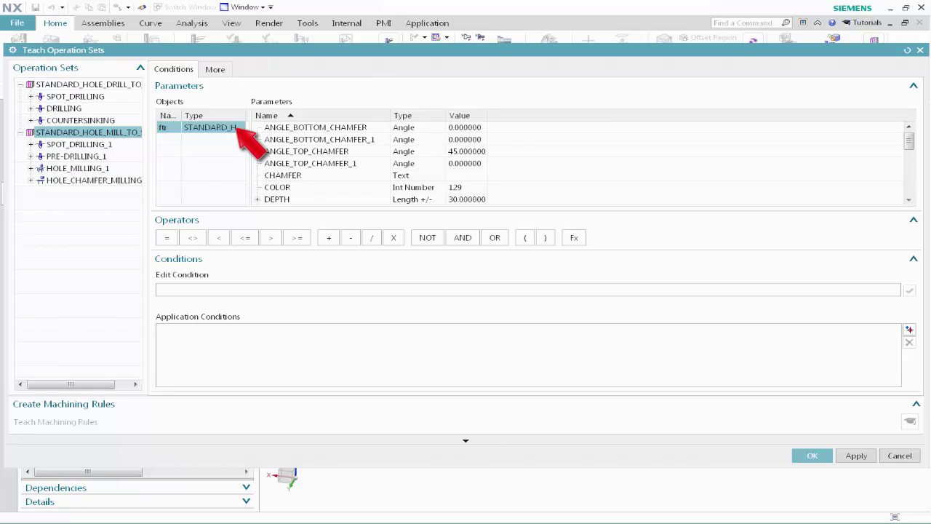
pyautogui.doubleClick(295, 202)
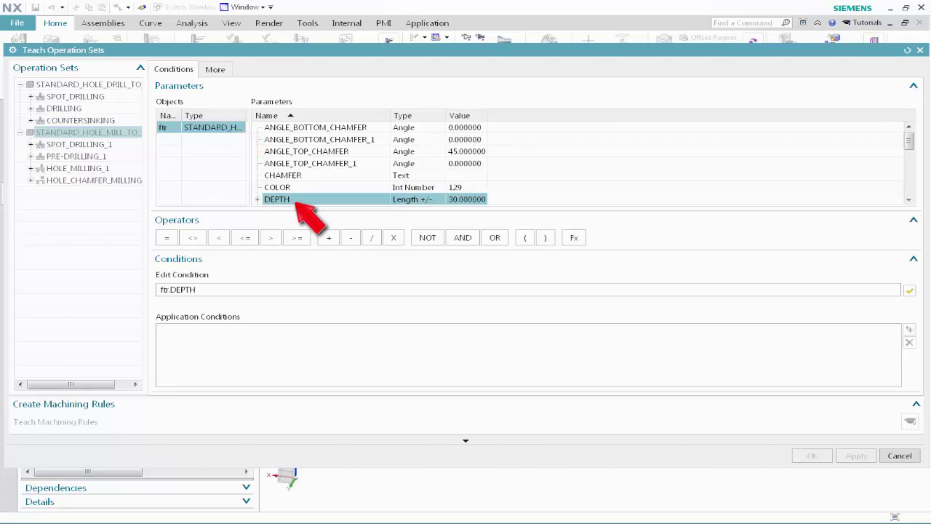
pyautogui.click(372, 238)
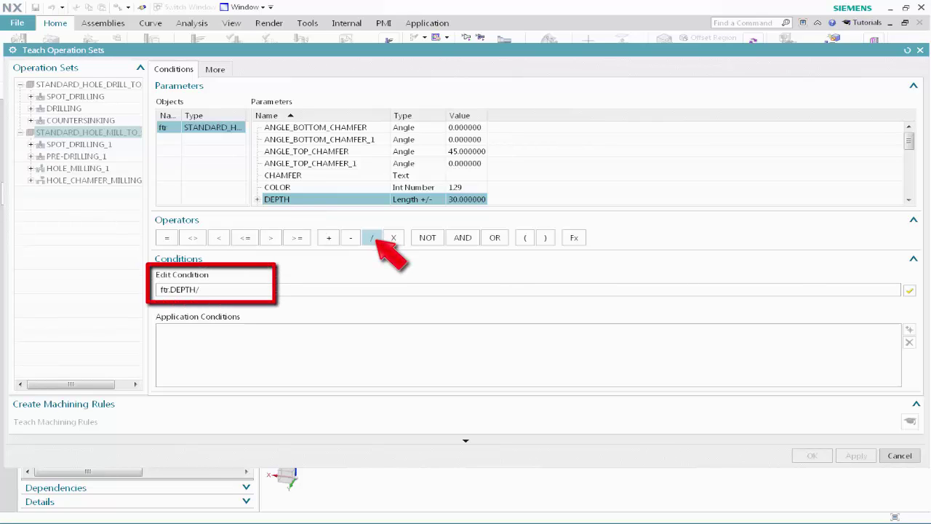
pyautogui.scroll(-2, 320, 178)
pyautogui.doubleClick(321, 175)
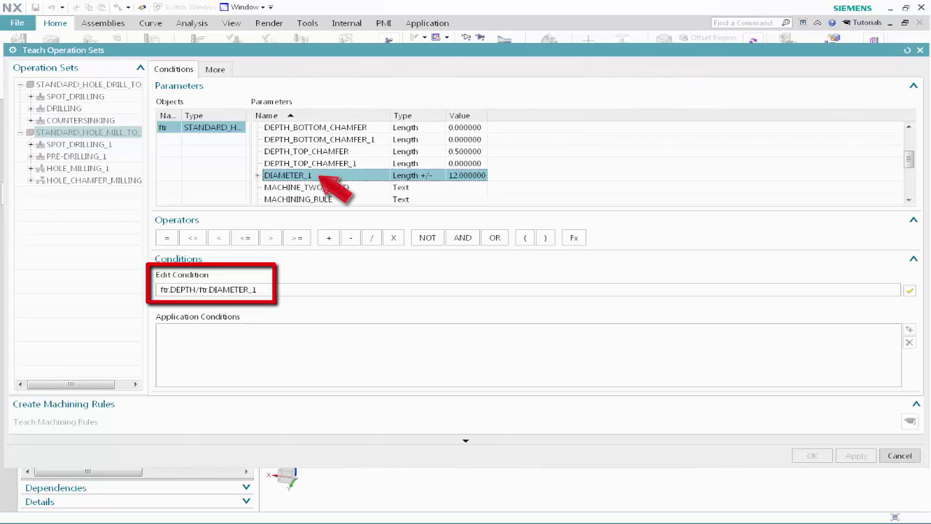
pyautogui.click(219, 238)
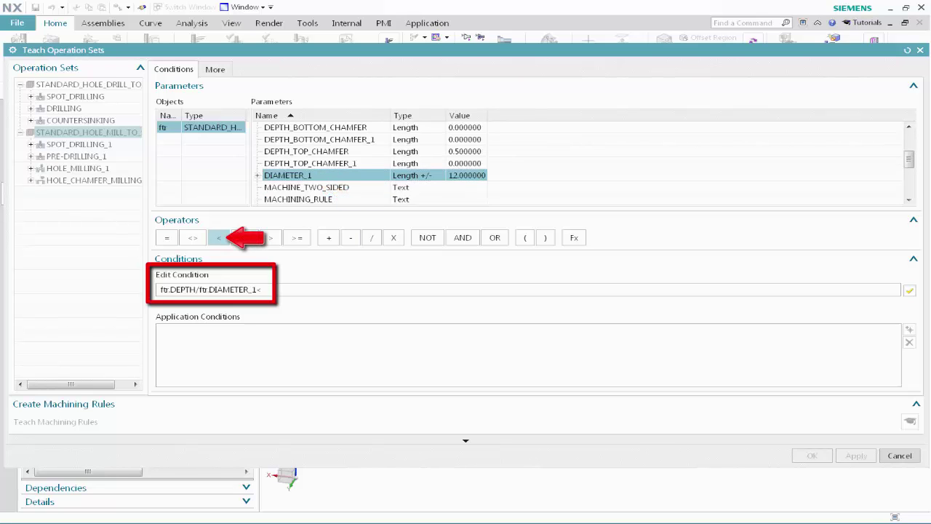
pyautogui.write('6')
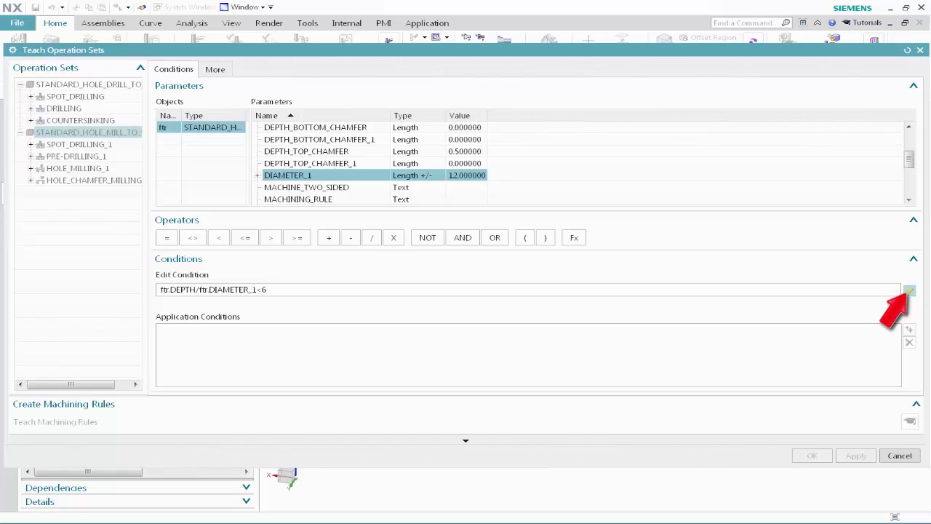
pyautogui.click(910, 290)
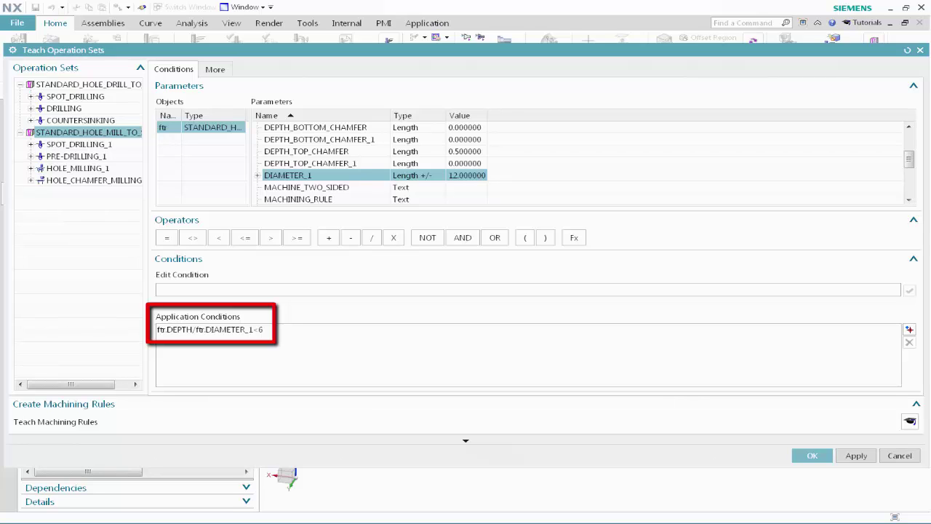
pyautogui.click(910, 421)
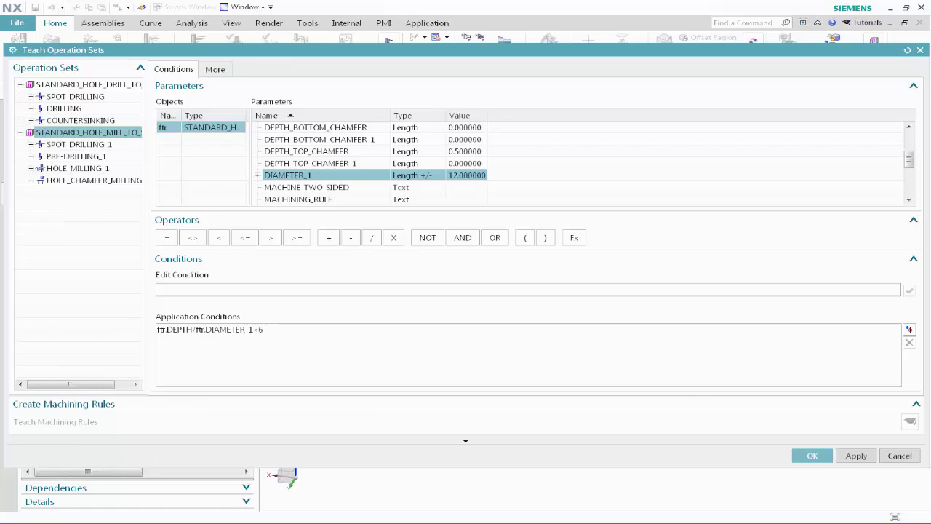
# Add the operation condition tool.Diameter<ftr.DIAMETER_1 to the PRE-DRILLING_1 operation and teach its machining rules
pyautogui.click(77, 157)
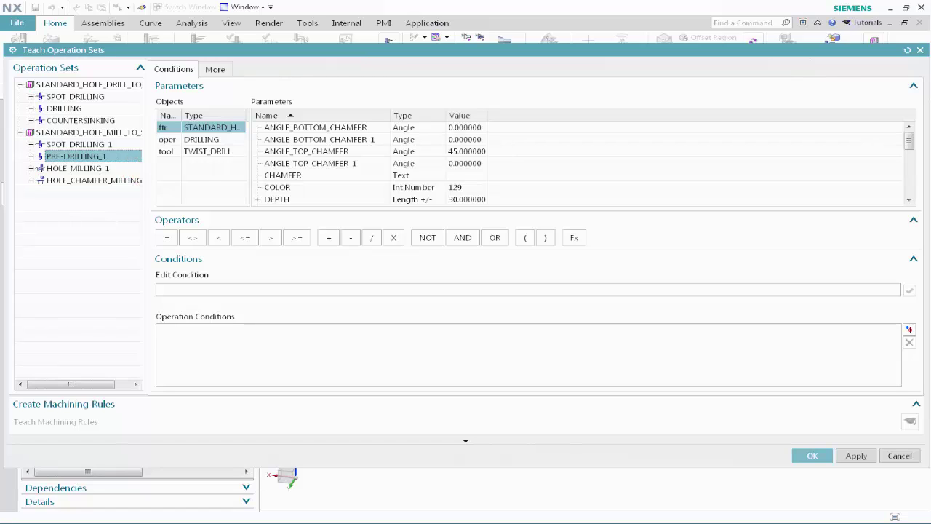
pyautogui.click(179, 153)
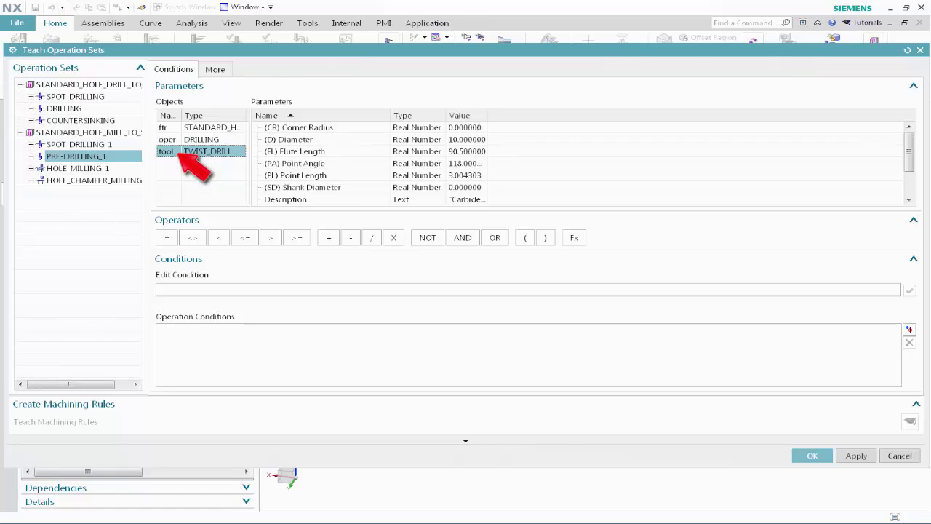
pyautogui.doubleClick(317, 142)
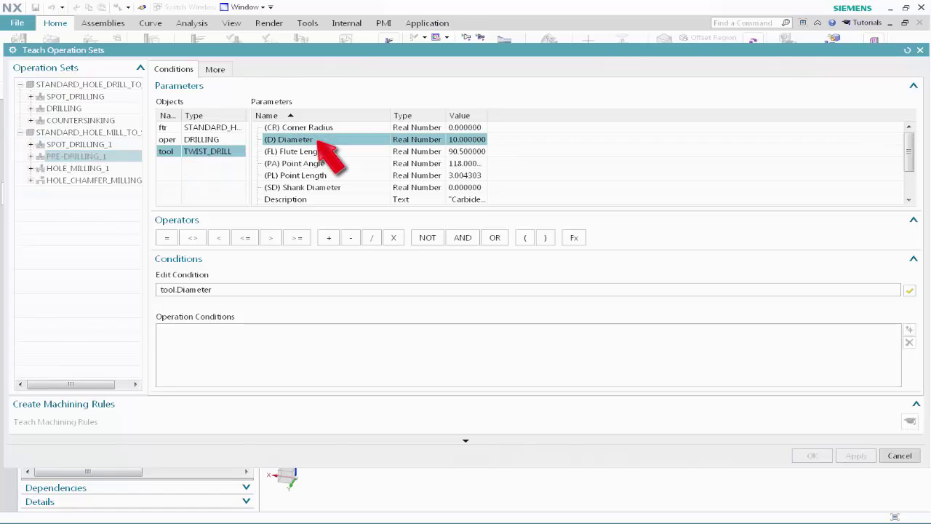
pyautogui.click(218, 238)
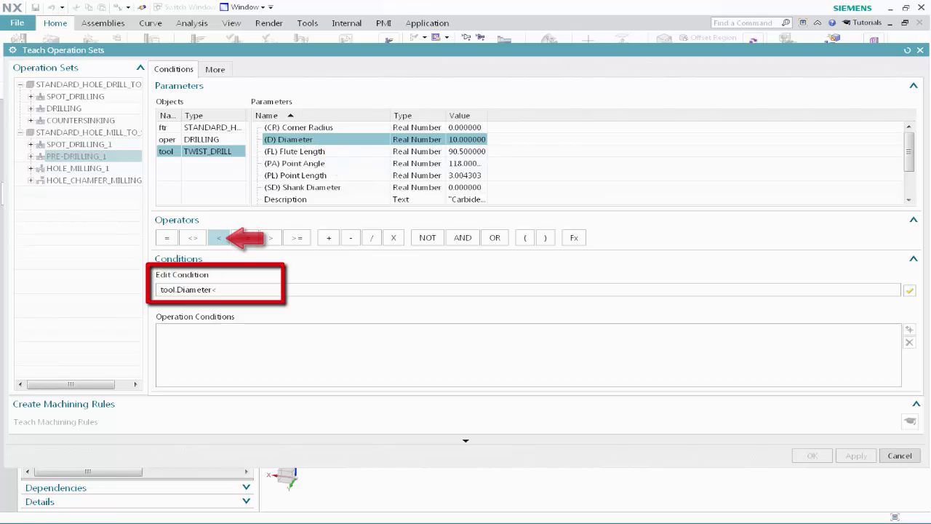
pyautogui.click(211, 127)
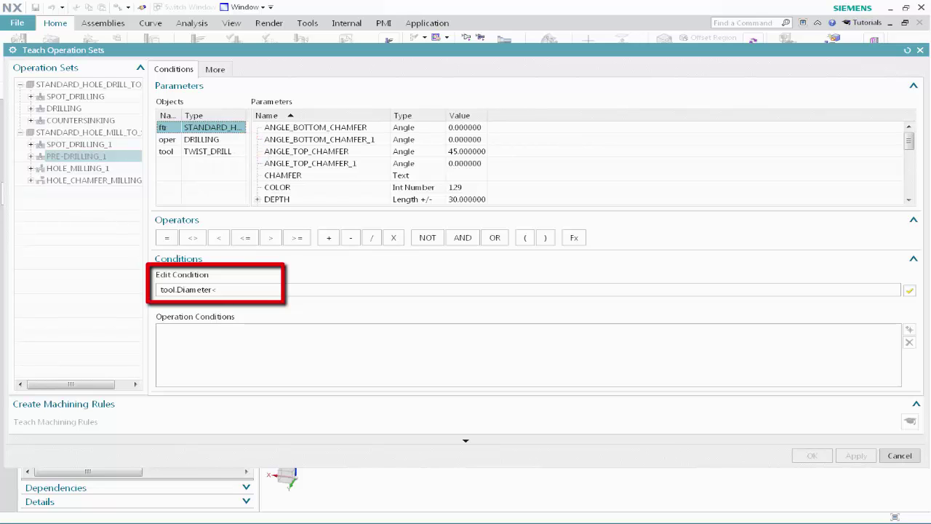
pyautogui.scroll(-3, 320, 163)
pyautogui.doubleClick(288, 163)
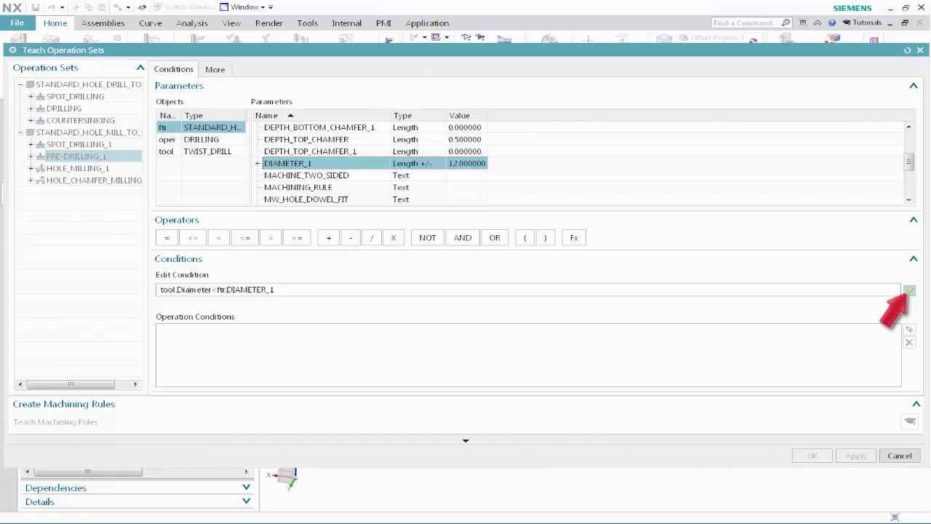
pyautogui.click(909, 291)
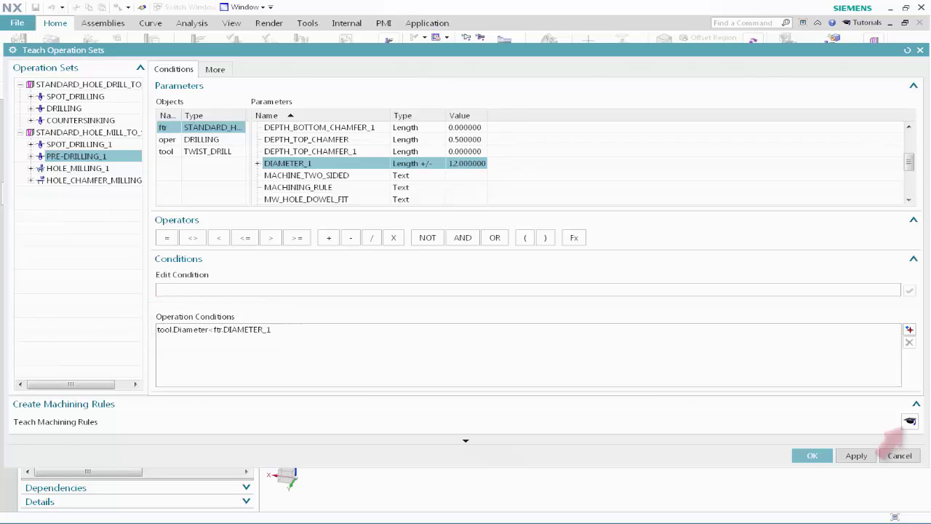
pyautogui.click(910, 422)
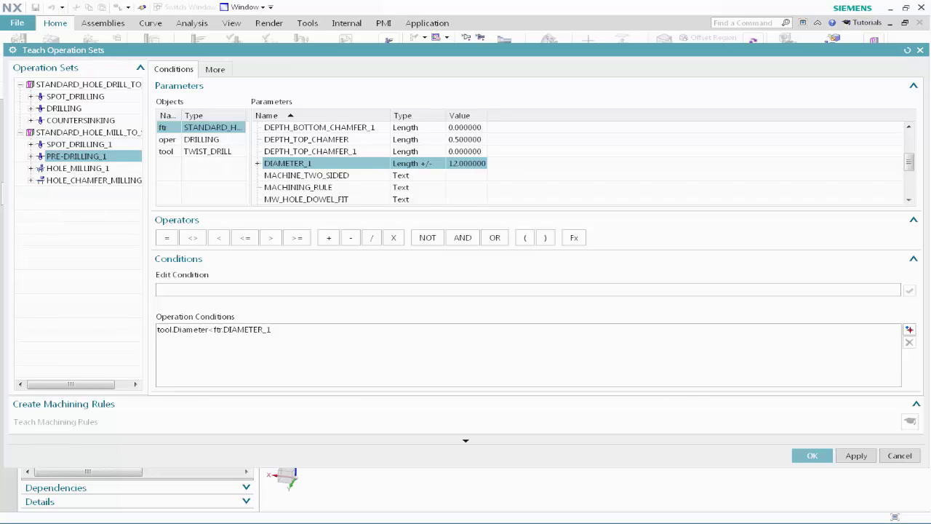
# Add the operation condition tool.Diameter<ftr.DIAMETER_1*0.85 to the HOLE_MILLING_1 operation and teach its machining rules
pyautogui.click(114, 169)
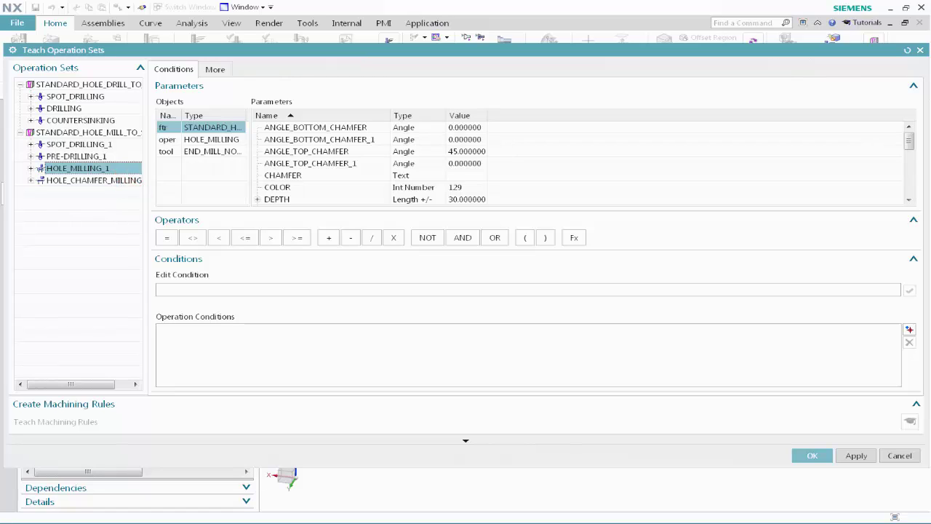
pyautogui.click(179, 152)
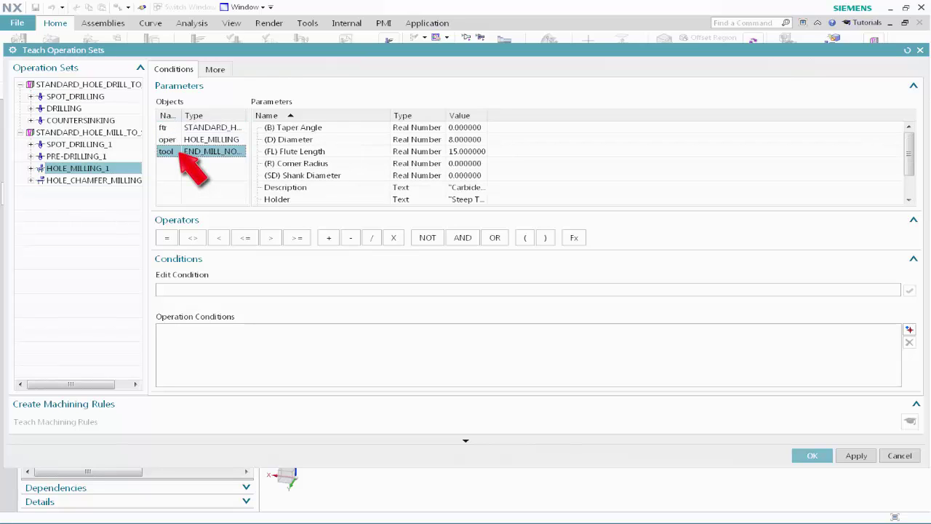
pyautogui.doubleClick(314, 140)
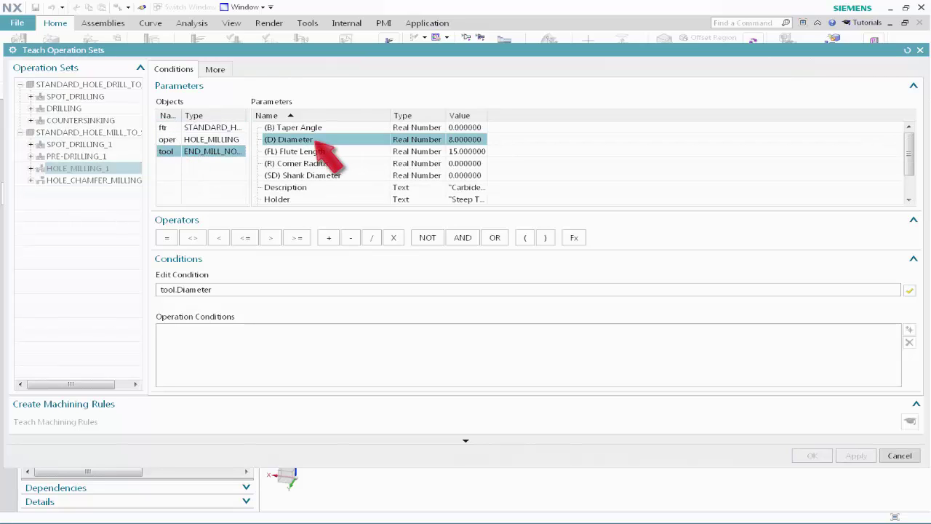
pyautogui.click(219, 237)
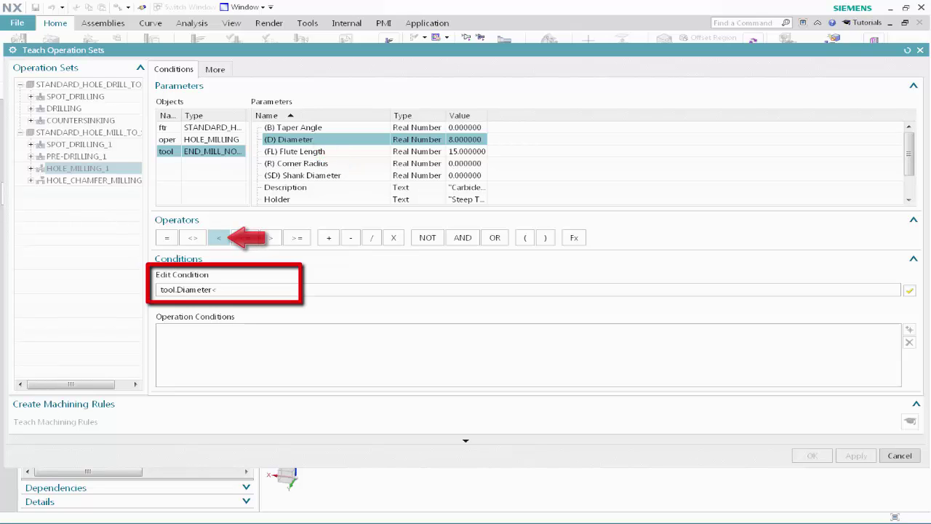
pyautogui.click(243, 129)
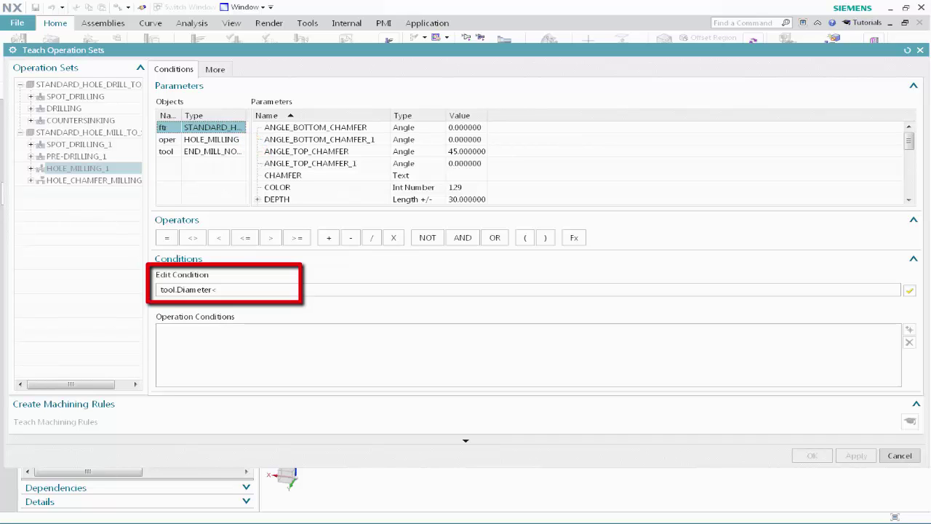
pyautogui.scroll(-3, 320, 154)
pyautogui.doubleClick(287, 152)
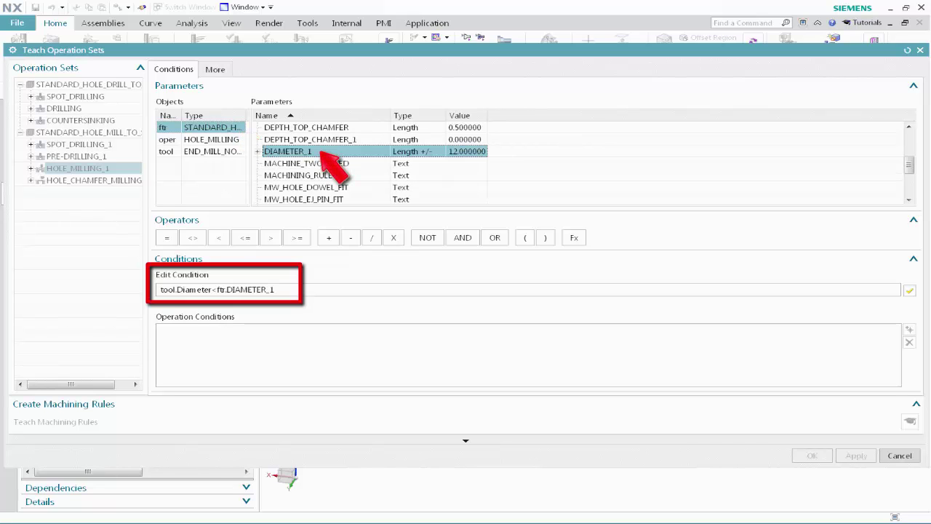
pyautogui.click(394, 237)
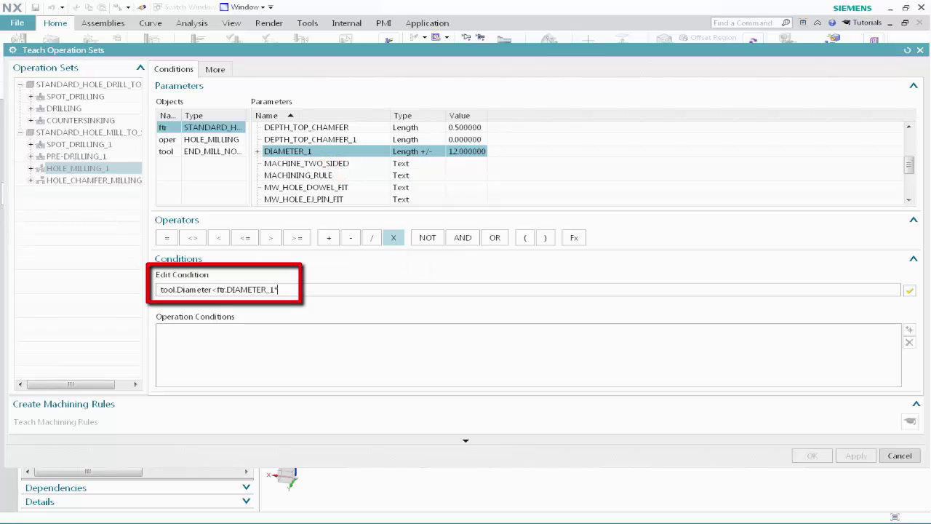
pyautogui.write('0.85')
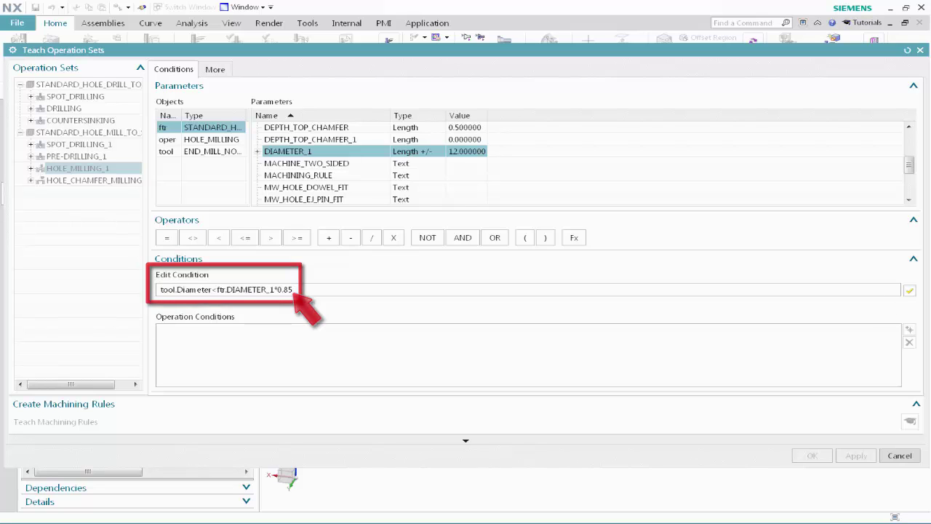
pyautogui.click(910, 291)
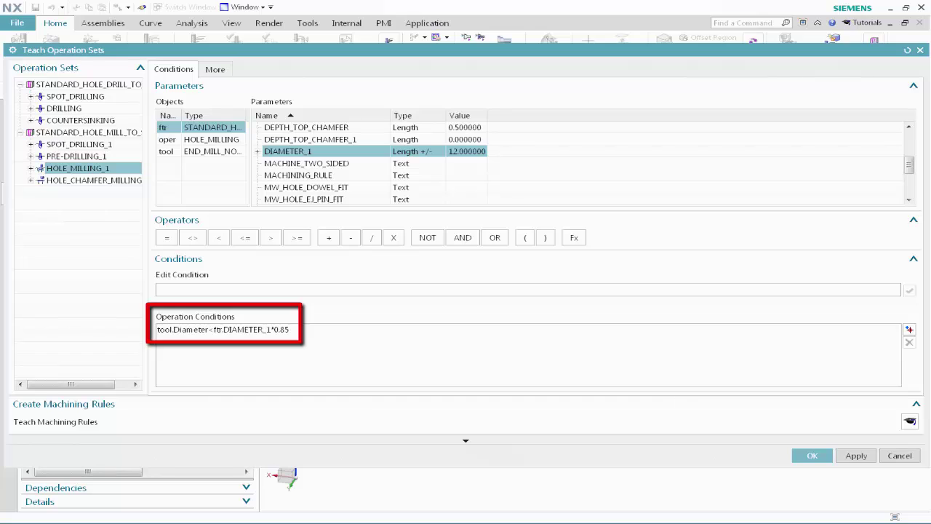
pyautogui.click(909, 422)
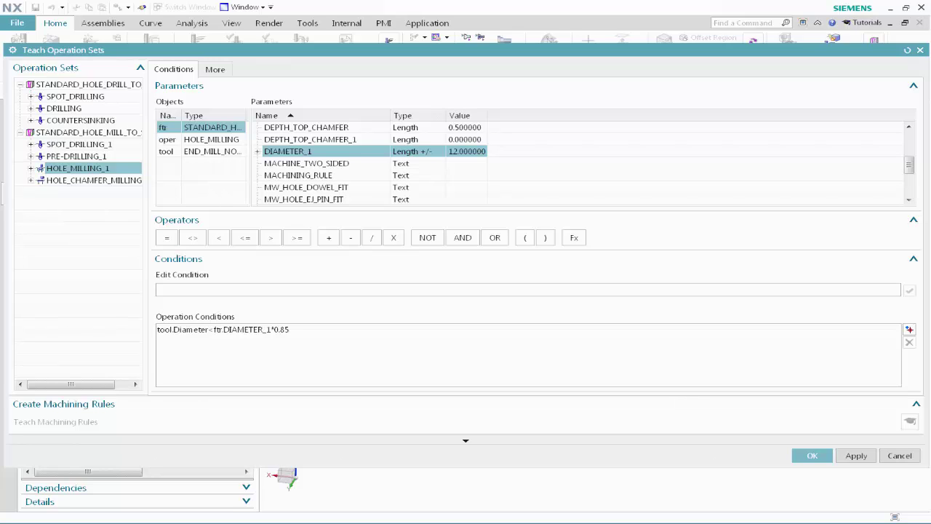
# Add the operation condition tool.Diameter<ftr.DIAMETER_1*0.85 to the HOLE_CHAMFER_MILLING_1 operation, teach its machining rules and accept the taught operation sets
pyautogui.click(122, 182)
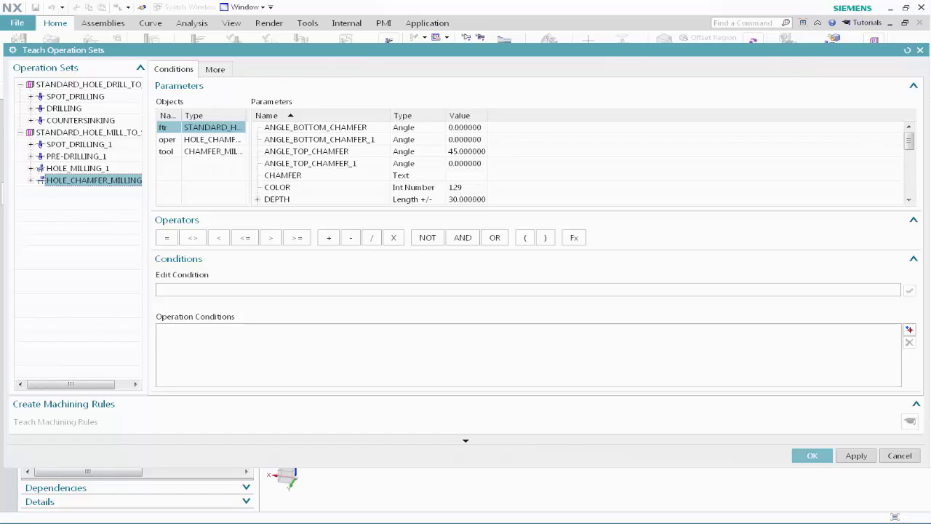
pyautogui.click(176, 153)
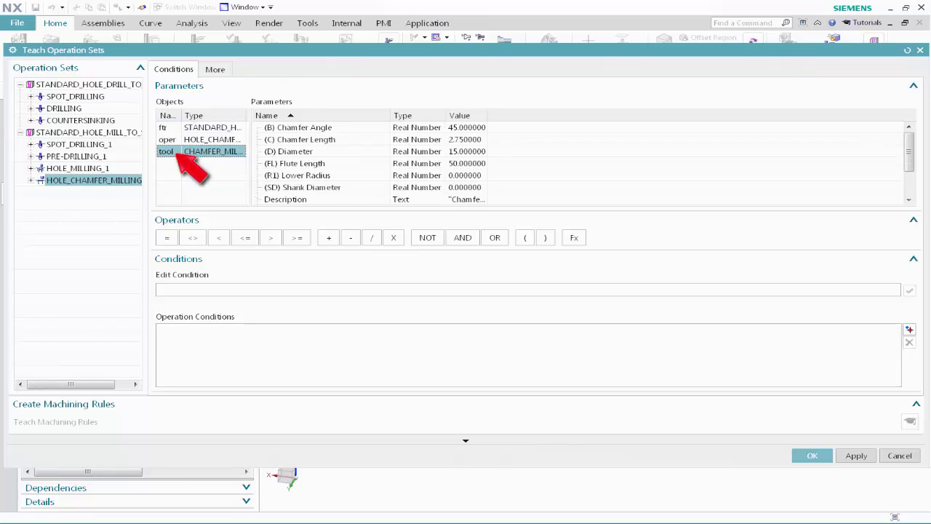
pyautogui.doubleClick(315, 152)
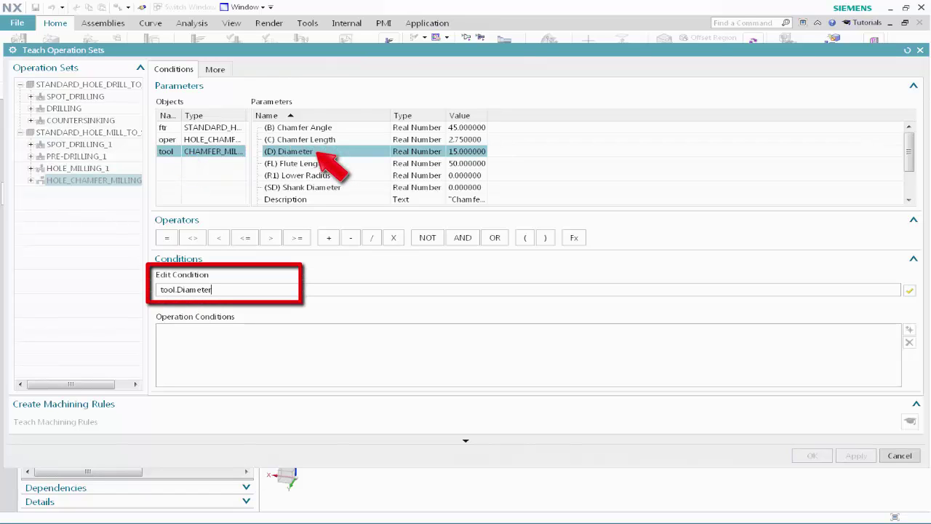
pyautogui.click(218, 237)
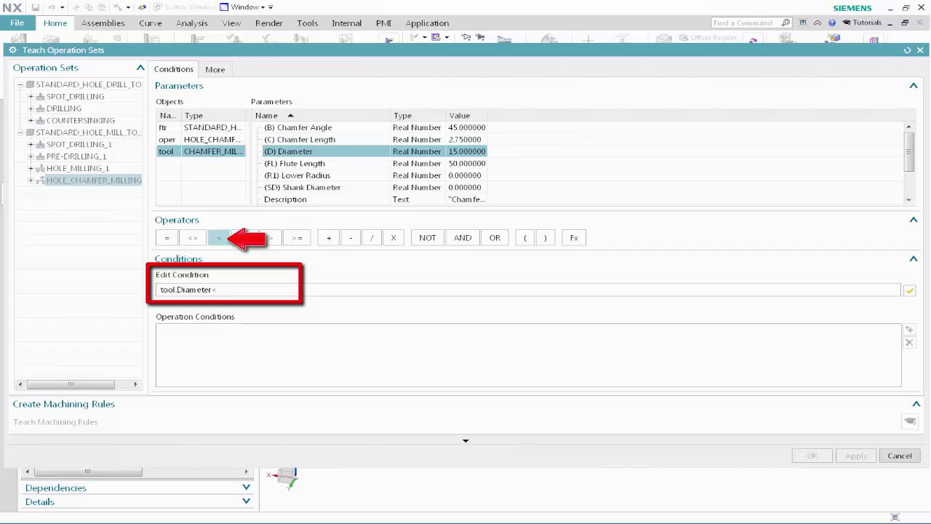
pyautogui.click(213, 127)
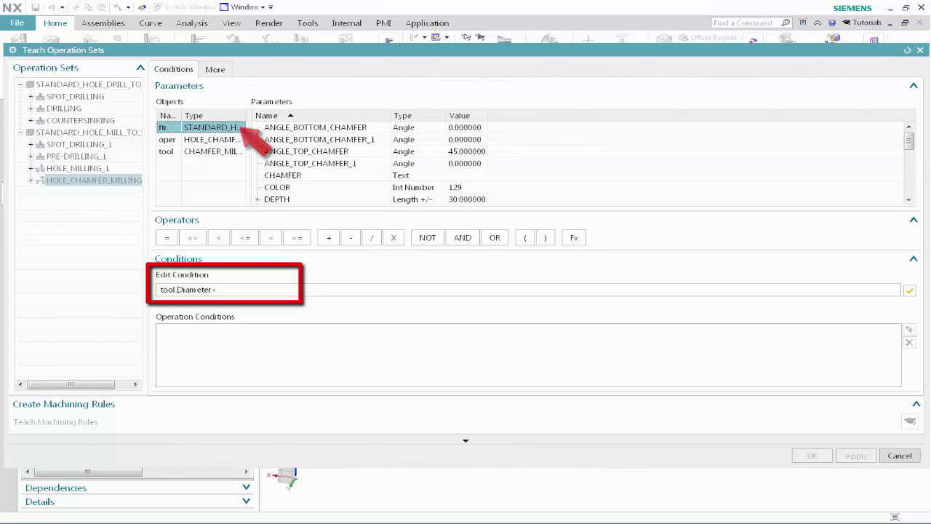
pyautogui.scroll(-4, 327, 151)
pyautogui.doubleClick(288, 151)
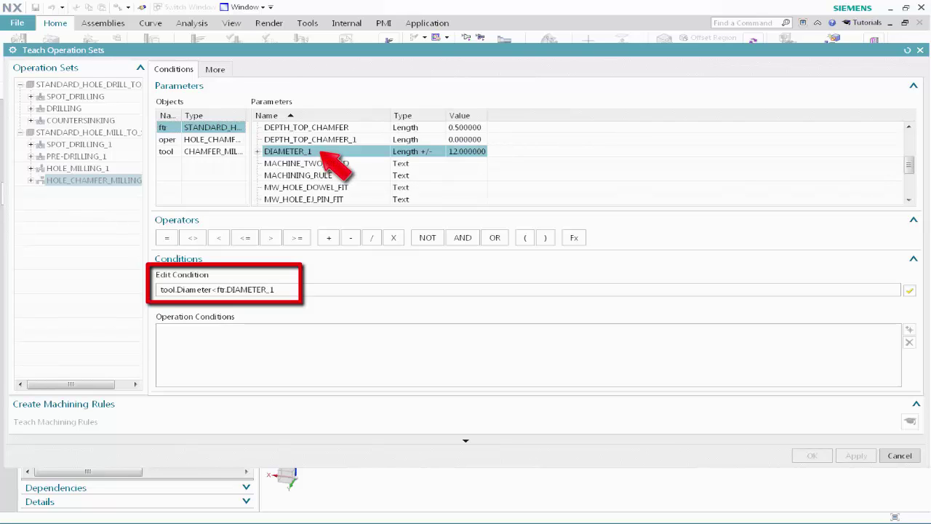
pyautogui.click(394, 237)
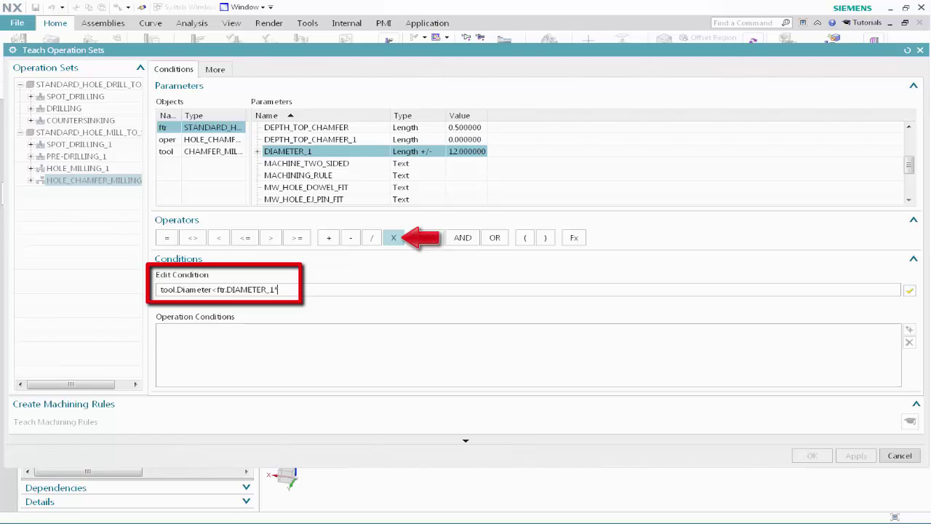
pyautogui.write('0.85')
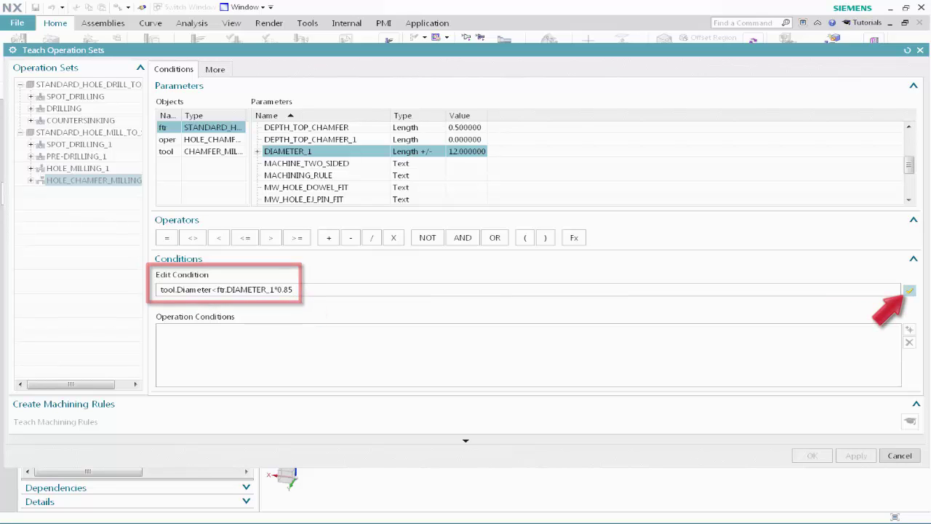
pyautogui.click(910, 289)
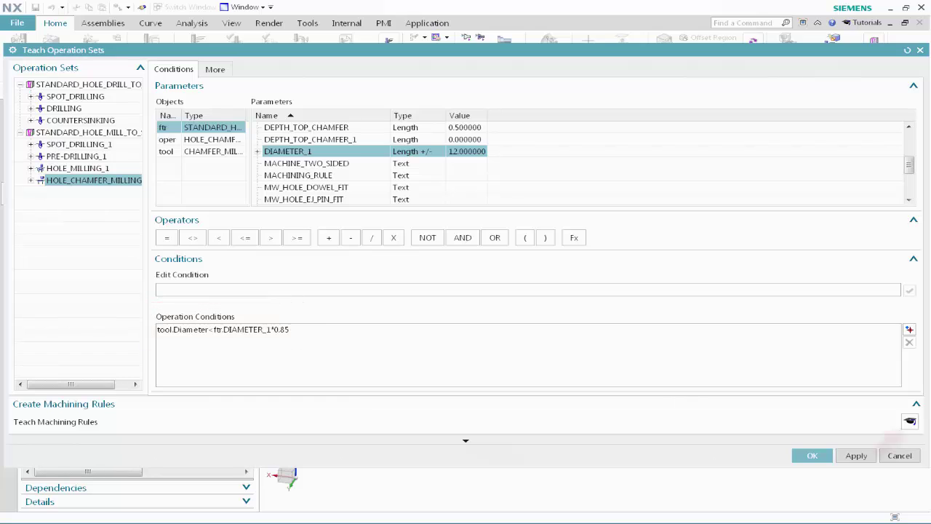
pyautogui.click(910, 421)
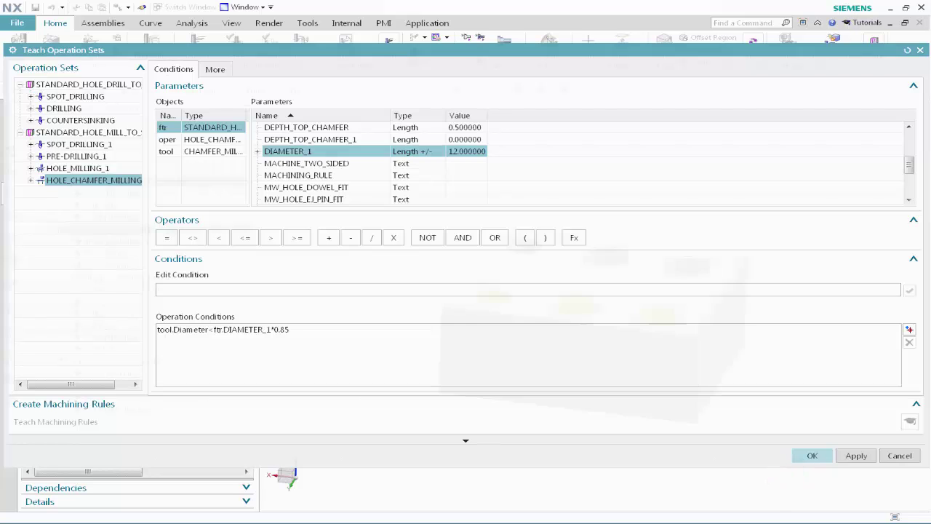
pyautogui.click(812, 456)
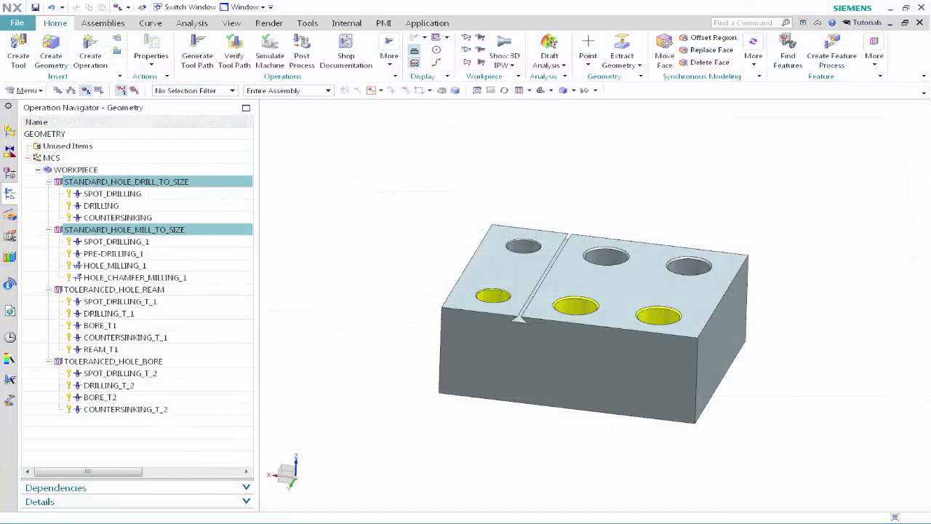
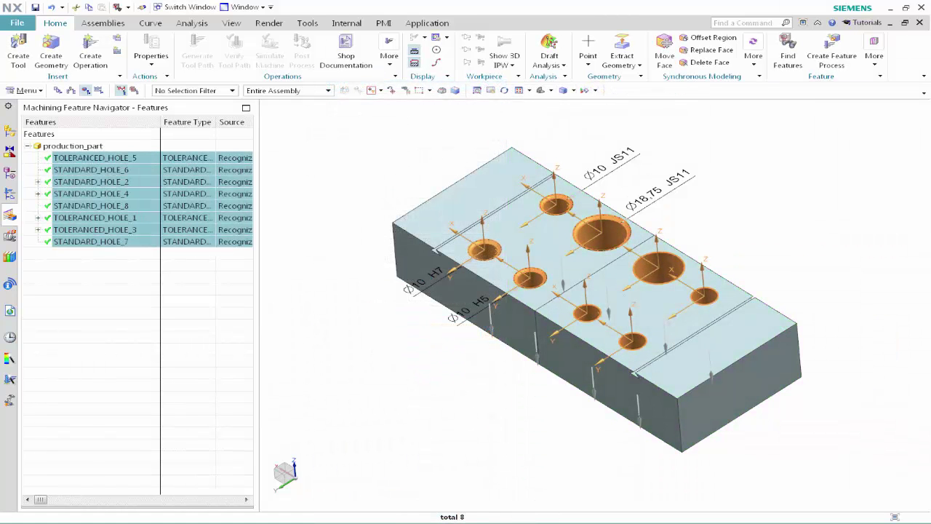
# Create the feature process for all selected hole features of production_part and generate the tool paths for the whole WORKPIECE
pyautogui.rightClick(143, 222)
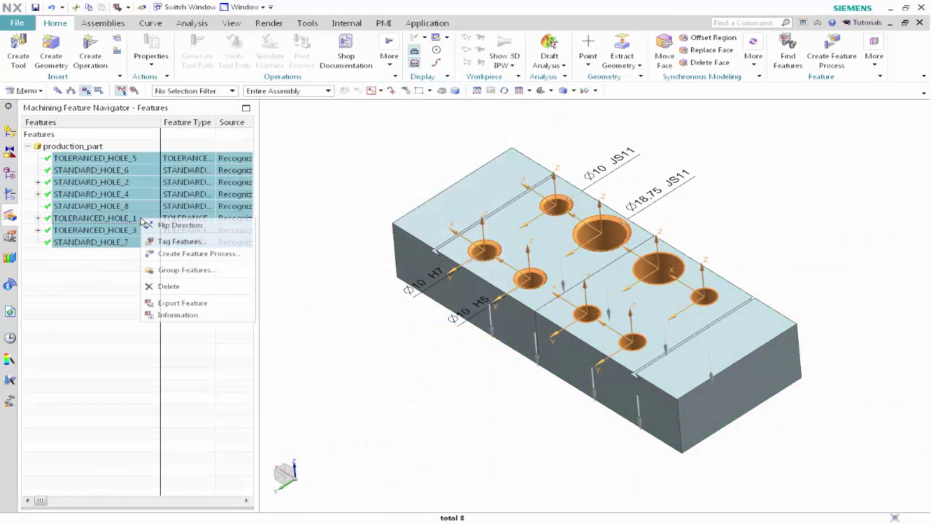
pyautogui.click(161, 254)
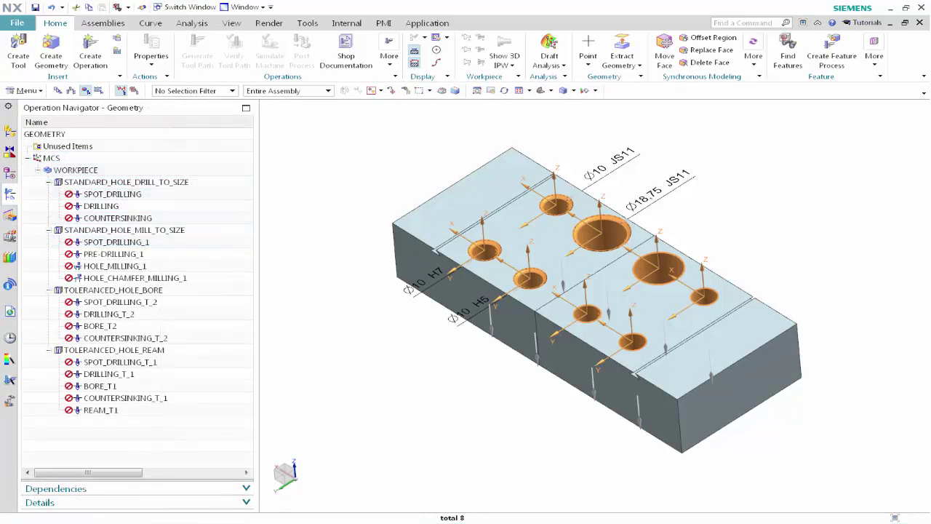
pyautogui.rightClick(68, 174)
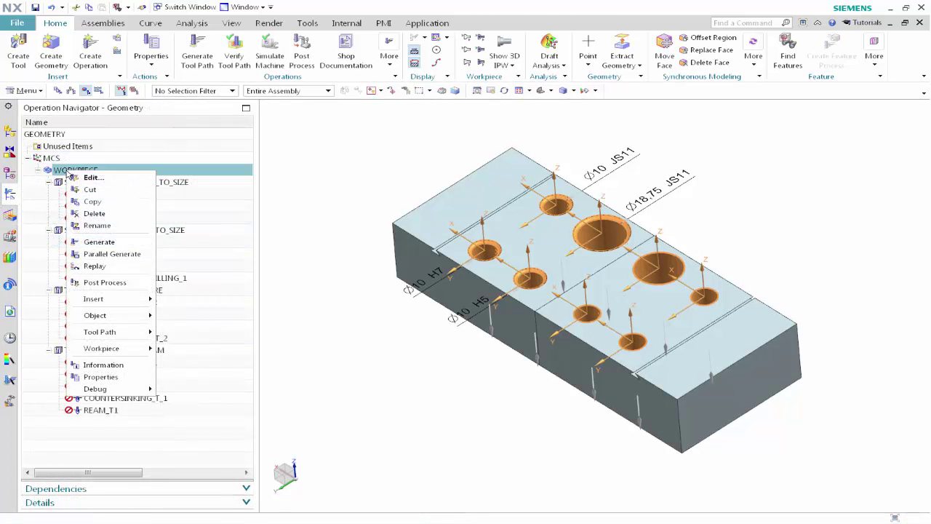
pyautogui.click(95, 242)
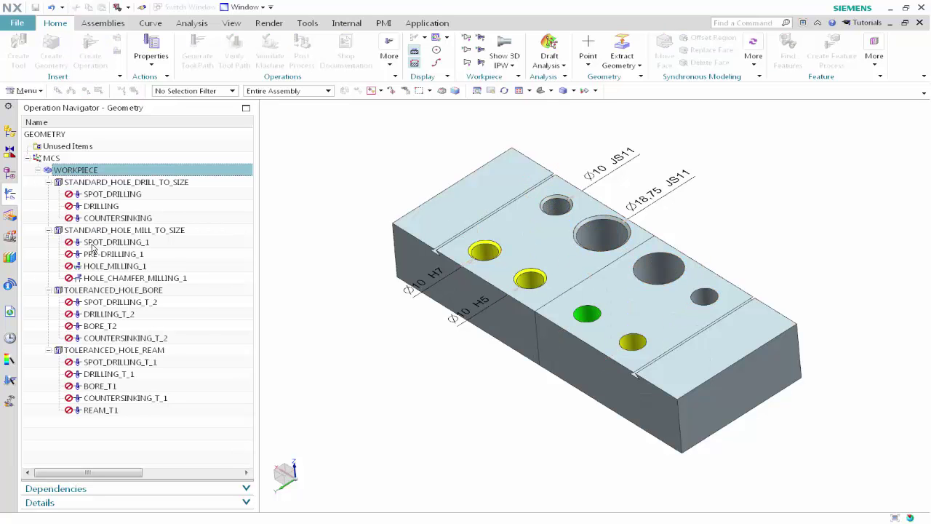